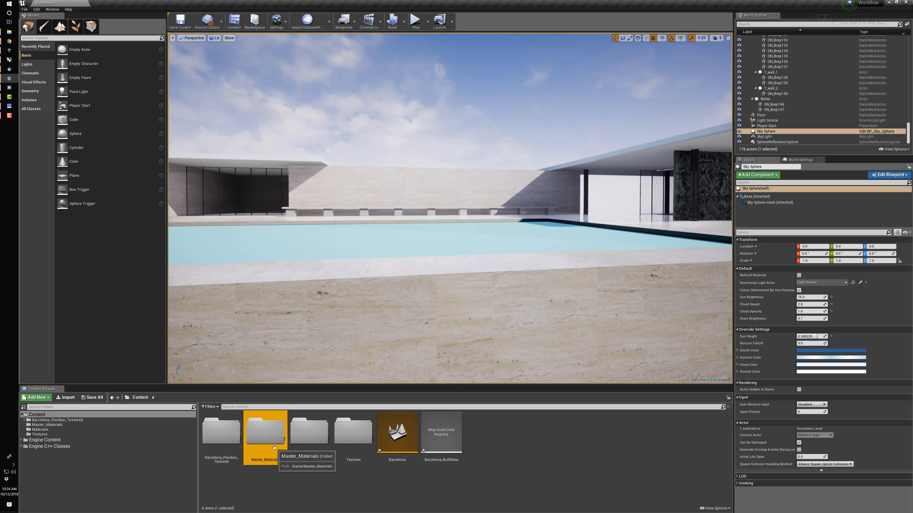
Create a material instance from Master_Material_Solid in the Master_Materials folder and name it Gravel
{"action": "double_click", "coordinate": [276, 437]}
{"action": "right_click", "coordinate": [222, 435]}
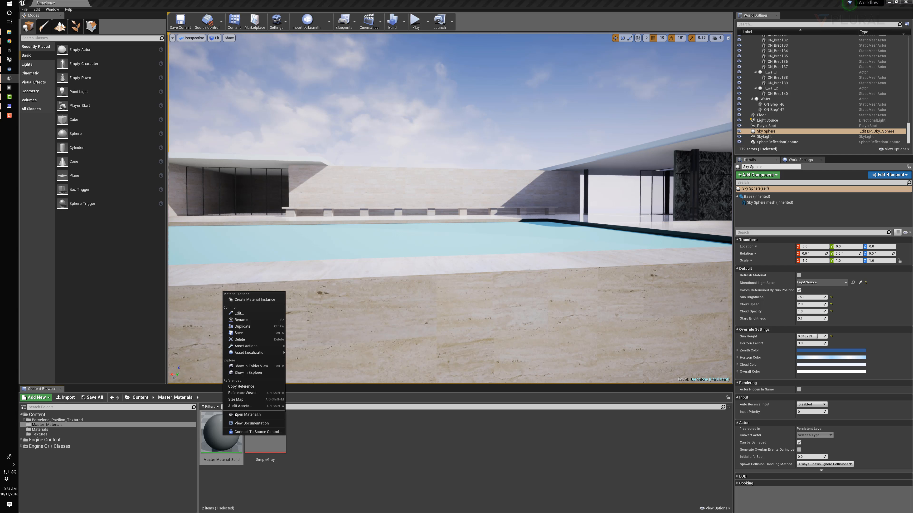
{"action": "left_click", "coordinate": [260, 299]}
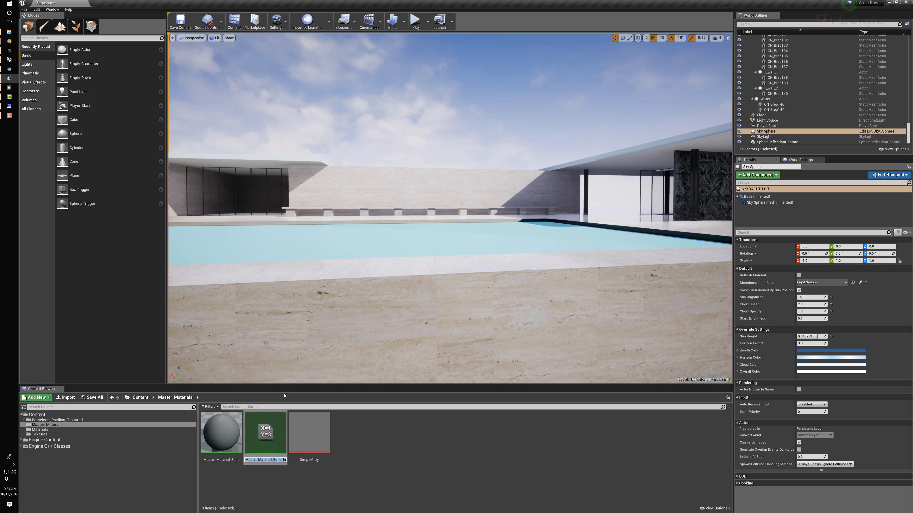
{"action": "type", "text": "Gravel"}
{"action": "key", "text": "Return"}
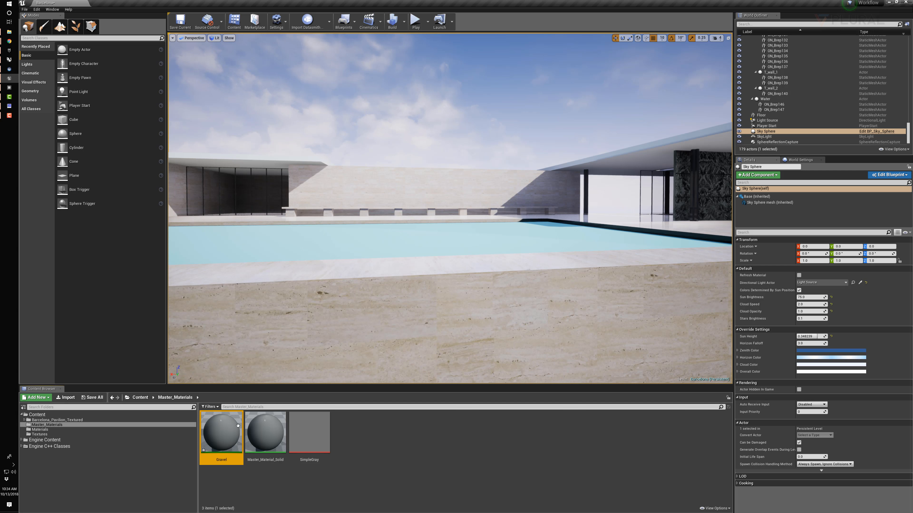
Move the Gravel material instance into the Materials folder and display that folder's contents
{"action": "left_click_drag", "start_coordinate": [222, 436], "coordinate": [43, 429]}
{"action": "left_click", "coordinate": [60, 445]}
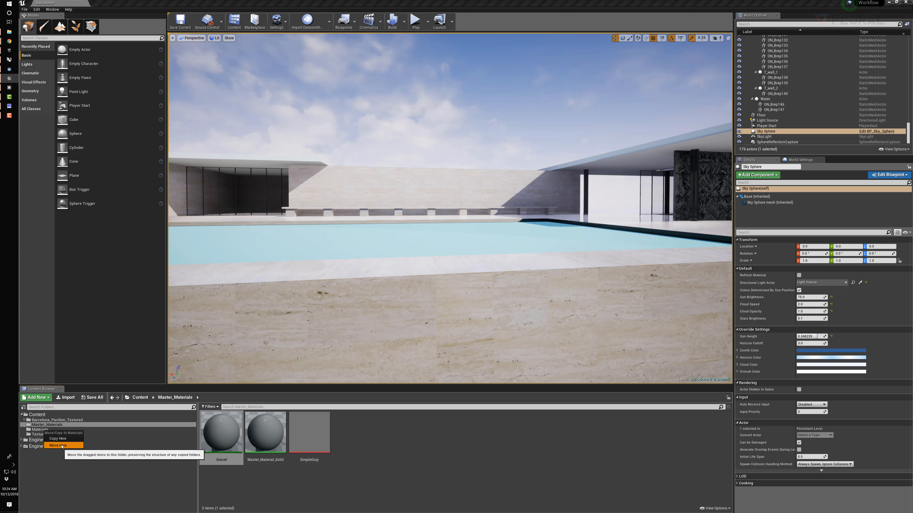
{"action": "left_click", "coordinate": [40, 429]}
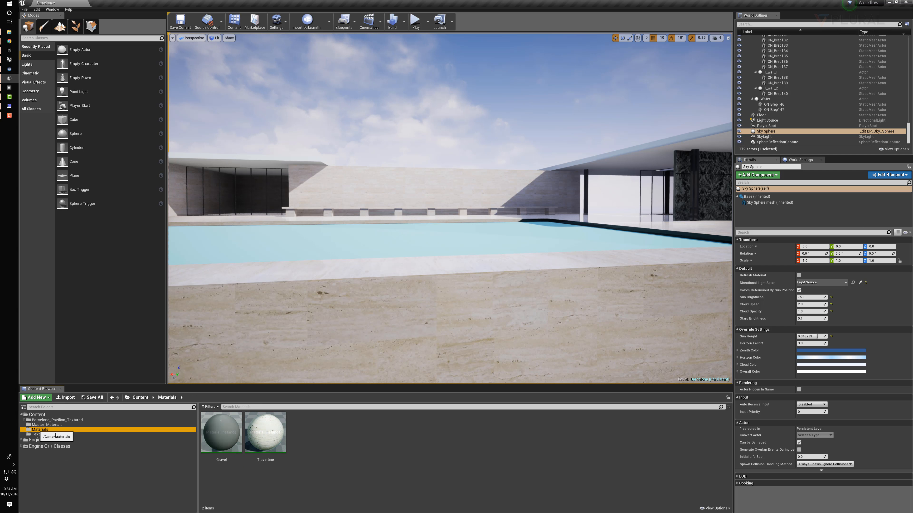
Open the Gravel instance for editing and enable its Albedo, Cavity, Displacement and Normal texture parameters
{"action": "double_click", "coordinate": [221, 434]}
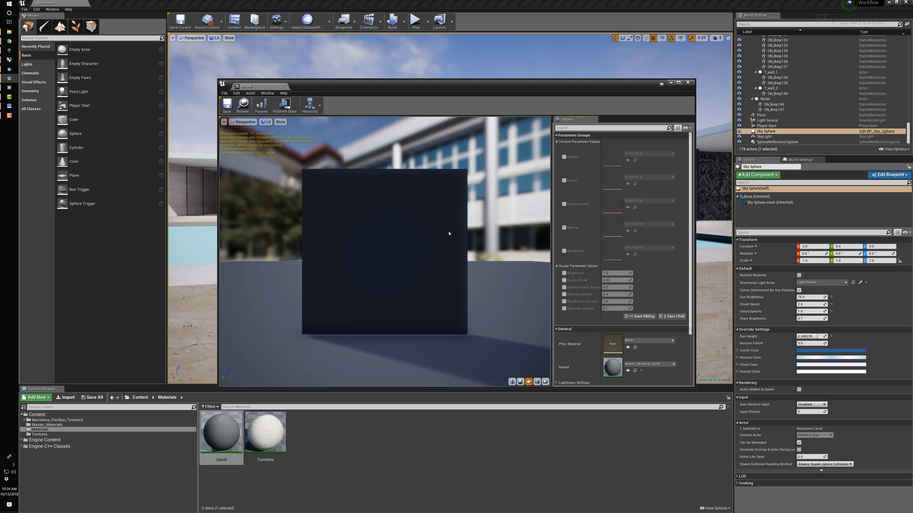
{"action": "left_click", "coordinate": [564, 157]}
{"action": "left_click", "coordinate": [564, 179]}
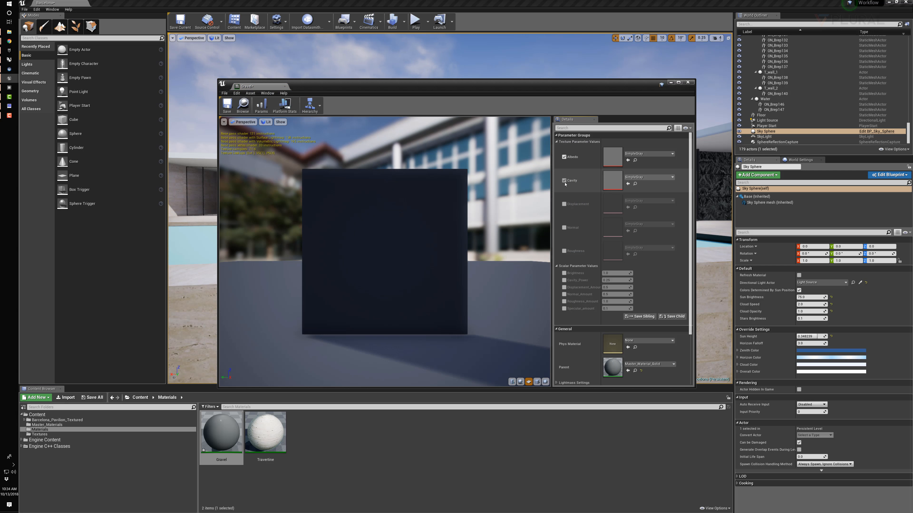
{"action": "left_click", "coordinate": [564, 204]}
{"action": "left_click", "coordinate": [565, 226]}
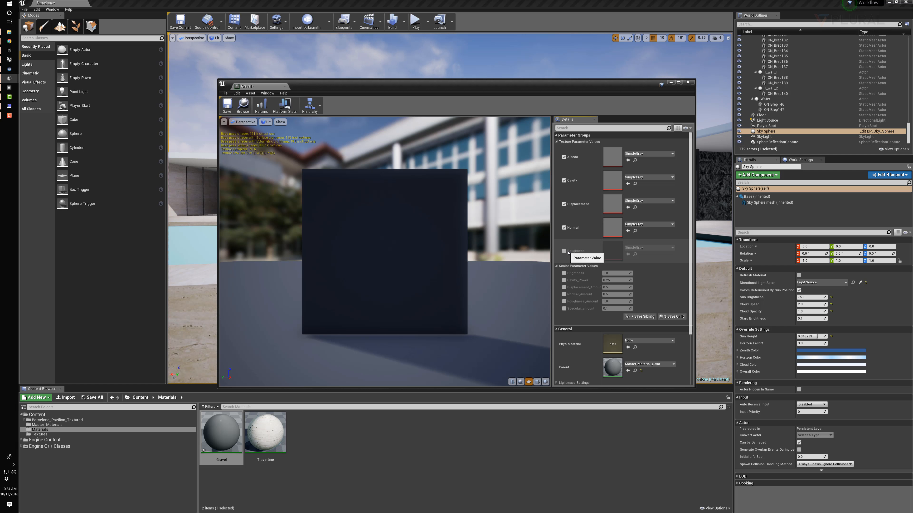
Import the SeamlessGravel COLOR, DISP, NRM, OCC and SPEC images from the desktop's Gravel folder into the project's Textures folder
{"action": "left_click", "coordinate": [389, 478]}
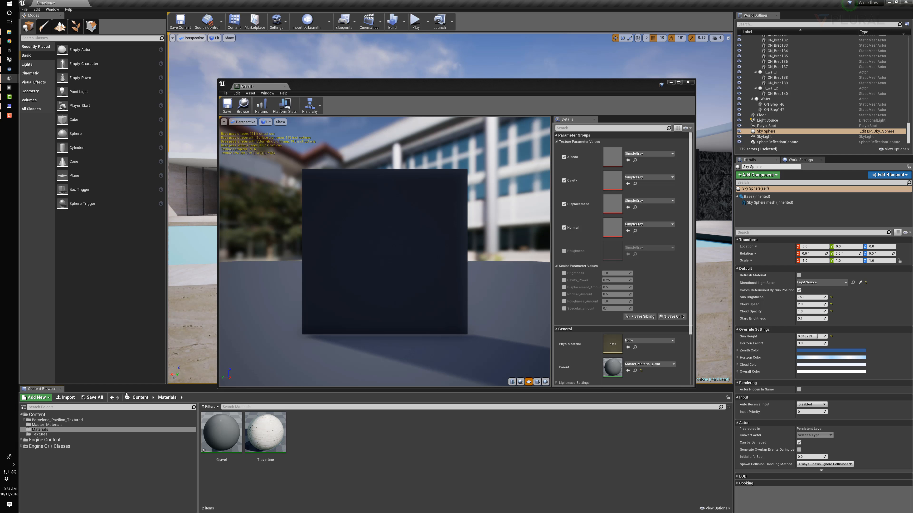
{"action": "left_click", "coordinate": [140, 397]}
{"action": "double_click", "coordinate": [360, 438]}
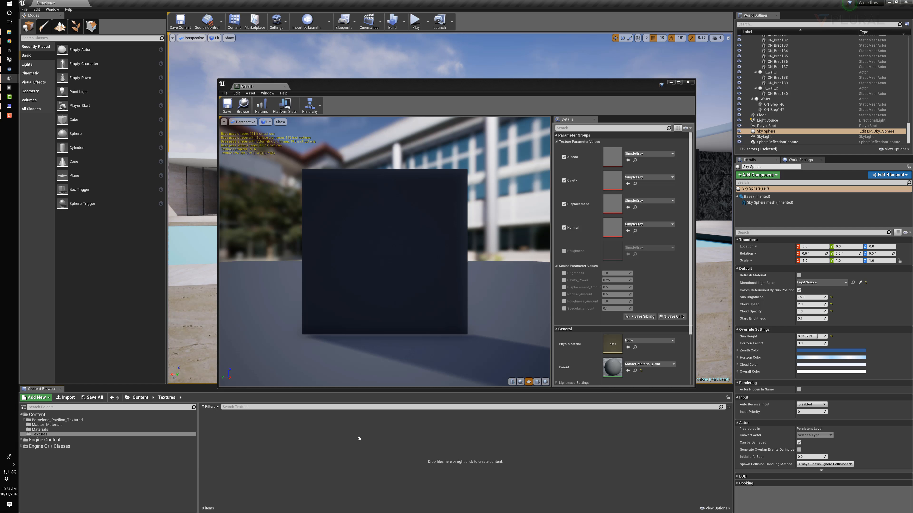
{"action": "left_click", "coordinate": [10, 31]}
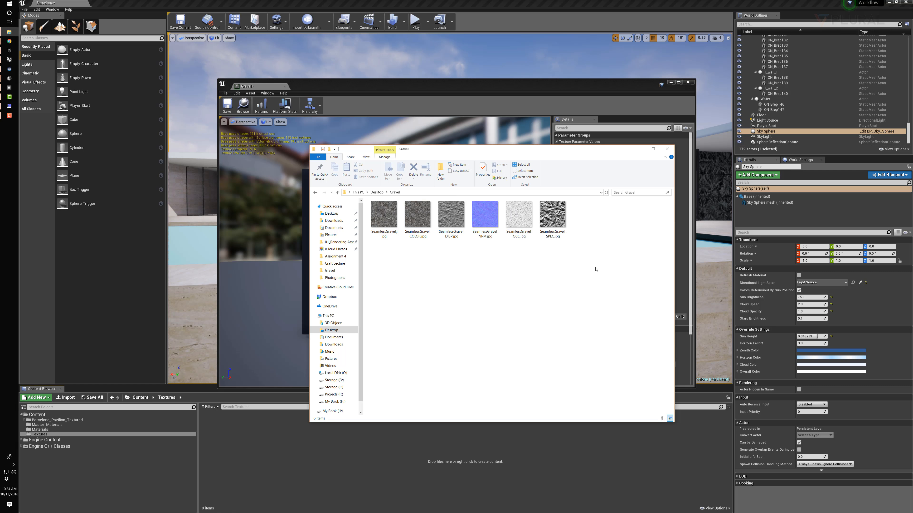
{"action": "left_click_drag", "start_coordinate": [601, 265], "coordinate": [264, 456]}
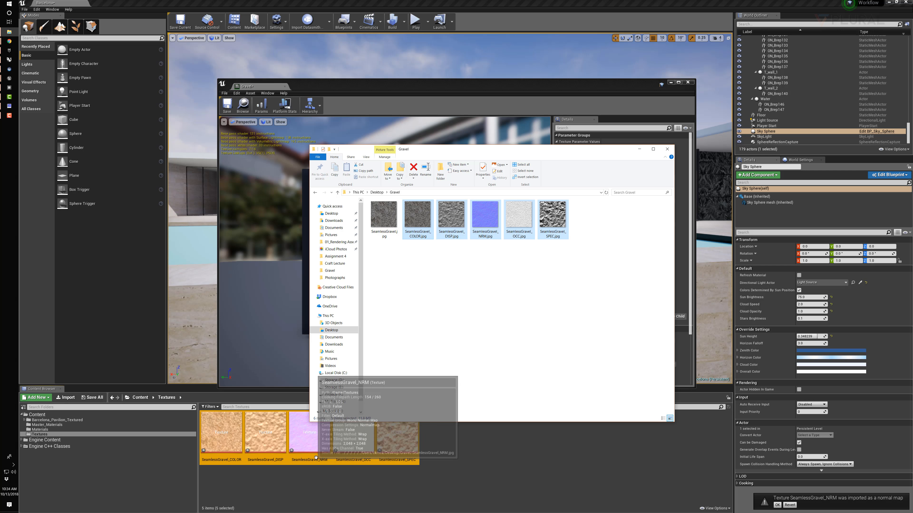
Create a Gravel subfolder inside Textures and move the five imported SeamlessGravel textures into it
{"action": "right_click", "coordinate": [454, 476]}
{"action": "left_click", "coordinate": [484, 313]}
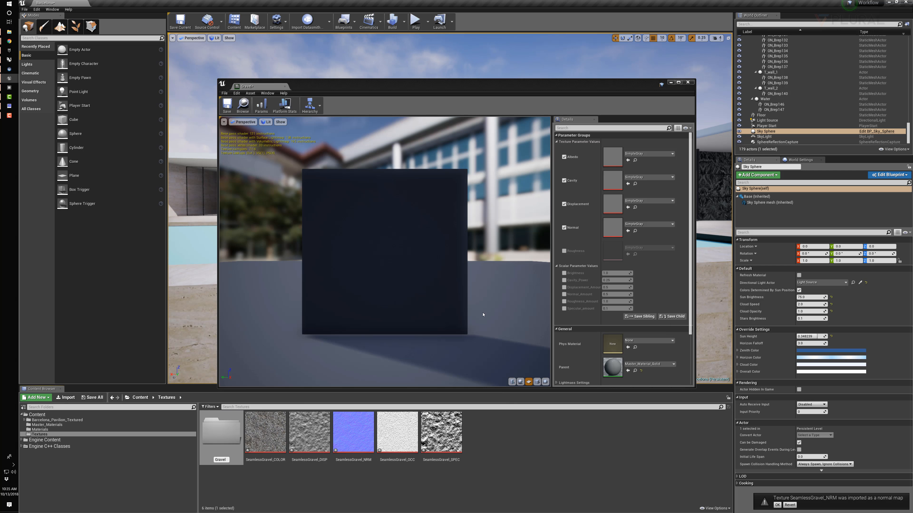
{"action": "left_click", "coordinate": [265, 431]}
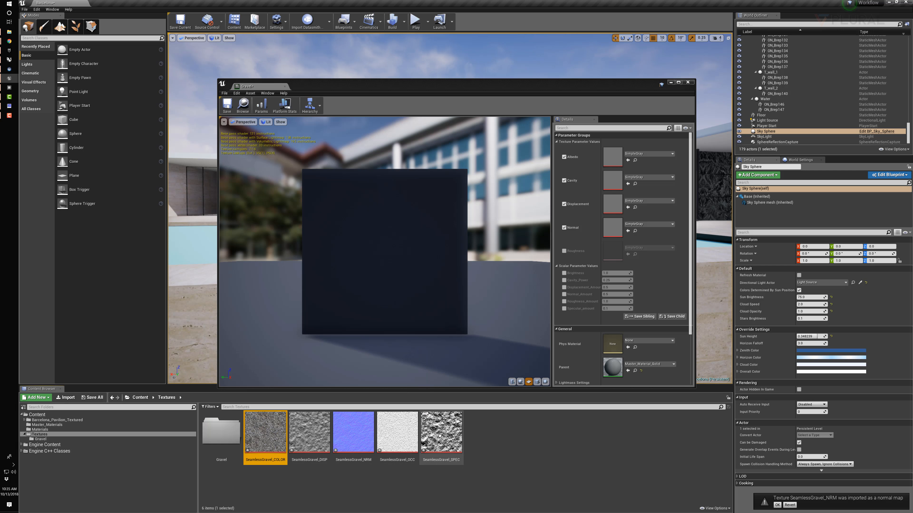
{"action": "left_click", "coordinate": [440, 435], "text": "shift"}
{"action": "left_click_drag", "start_coordinate": [440, 435], "coordinate": [221, 433]}
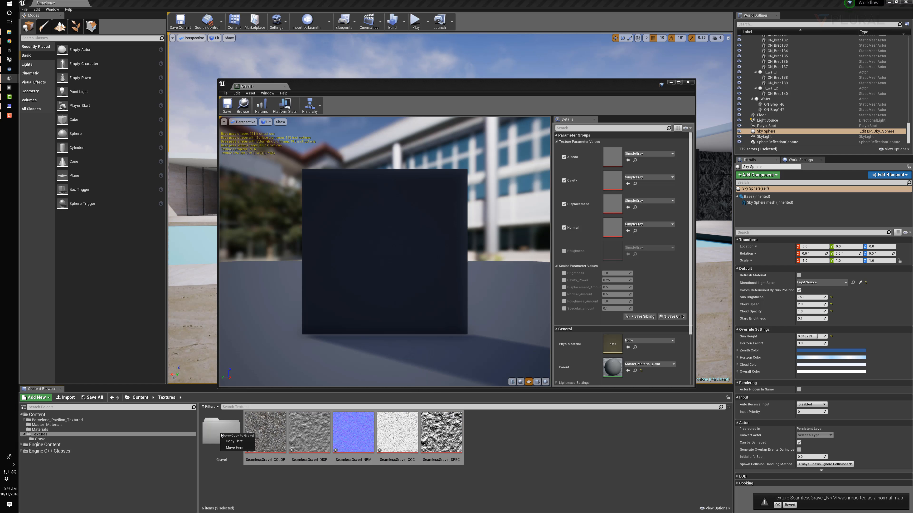
{"action": "left_click", "coordinate": [235, 447]}
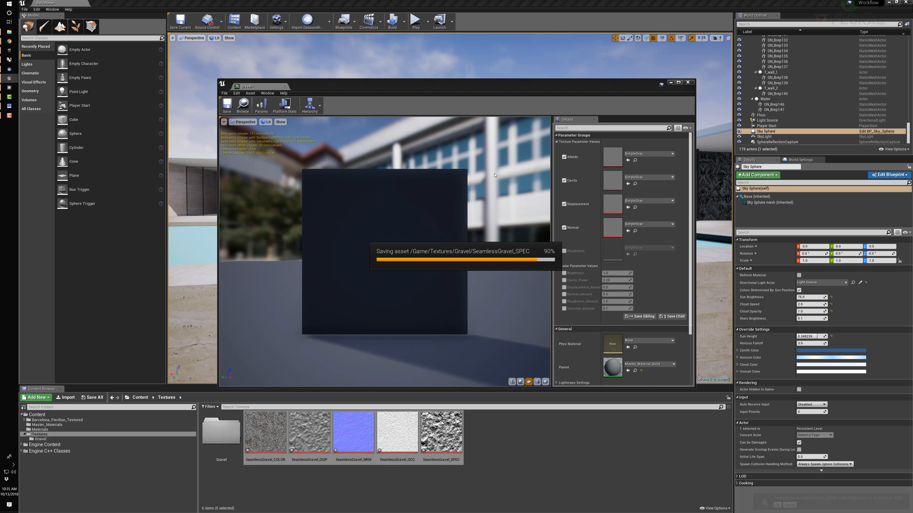
From the Gravel texture folder, assign SeamlessGravel_COLOR to Albedo and SeamlessGravel_DISP to Displacement in the Gravel instance
{"action": "double_click", "coordinate": [215, 444]}
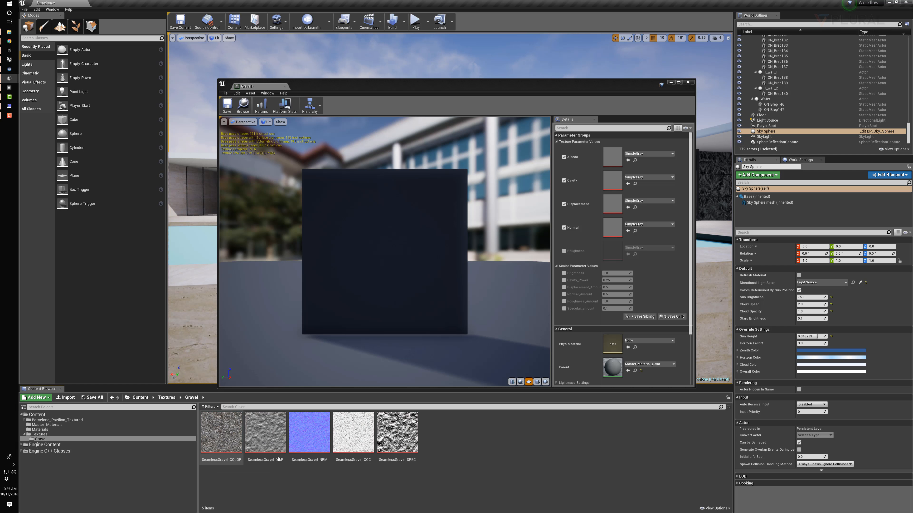
{"action": "left_click", "coordinate": [221, 433]}
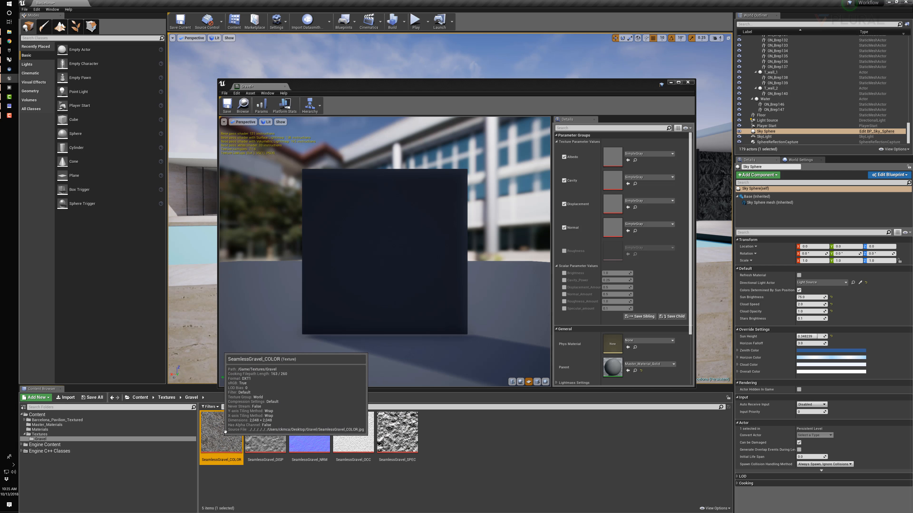
{"action": "left_click", "coordinate": [629, 160]}
{"action": "left_click", "coordinate": [277, 430]}
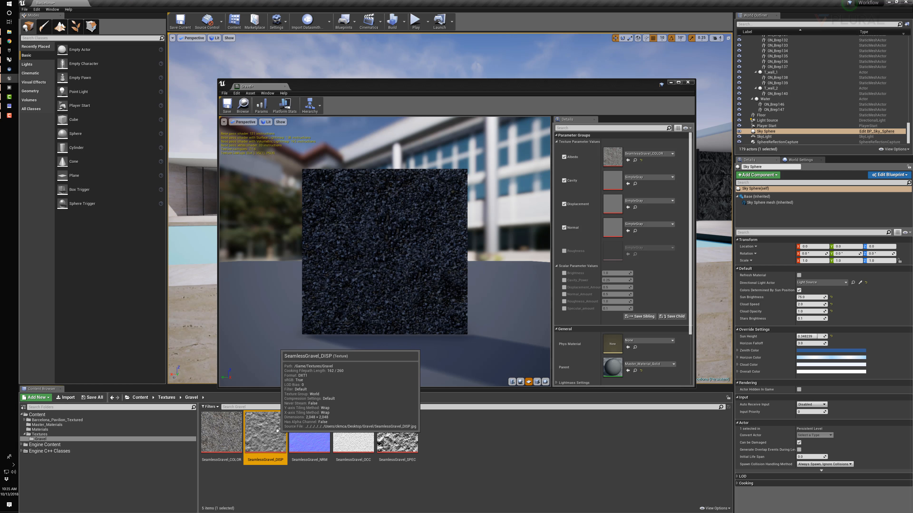
{"action": "left_click", "coordinate": [629, 207]}
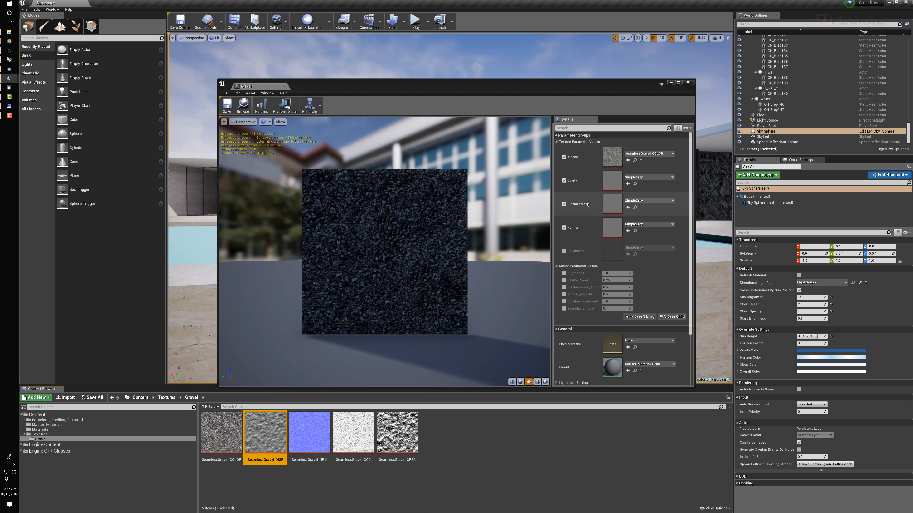
Assign SeamlessGravel_NRM to the Normal parameter and SeamlessGravel_OCC to the Cavity parameter
{"action": "left_click", "coordinate": [313, 427]}
{"action": "left_click", "coordinate": [629, 230]}
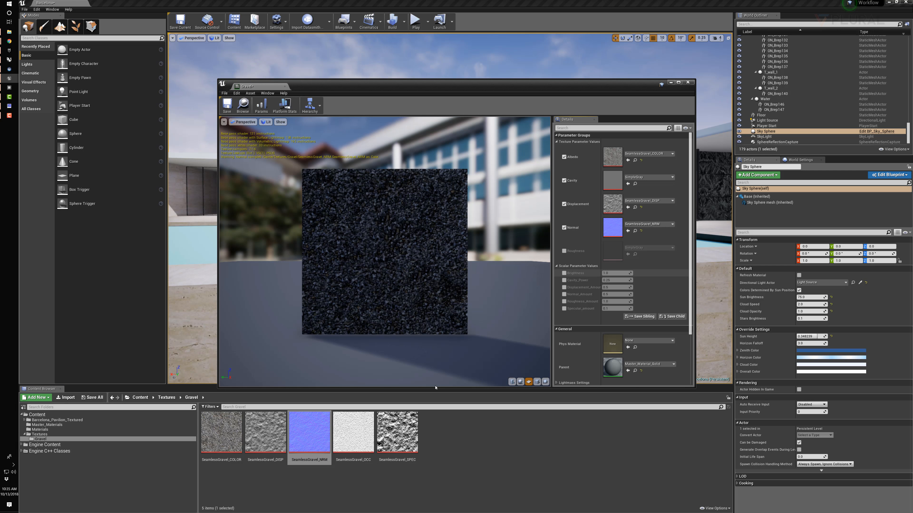
{"action": "left_click", "coordinate": [354, 431]}
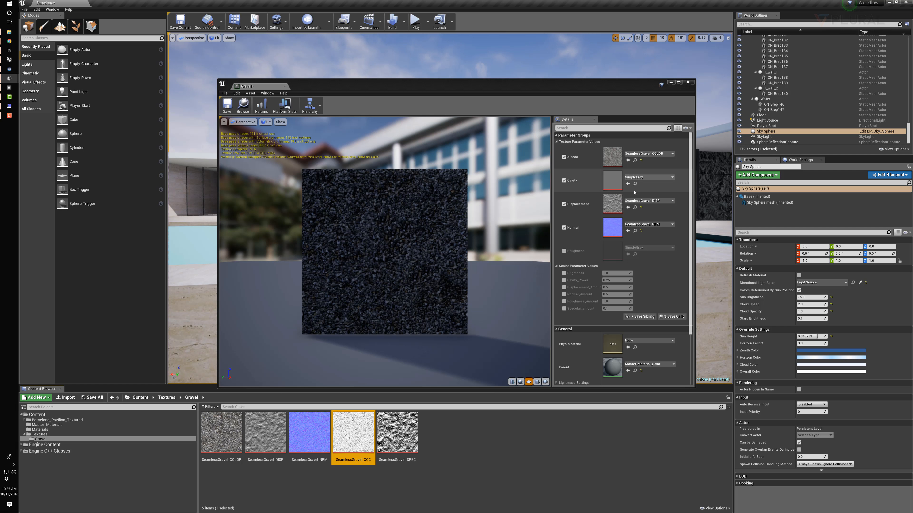
{"action": "left_click", "coordinate": [628, 184]}
Enable the Roughness texture parameter and assign SeamlessGravel_SPEC to it
{"action": "left_click", "coordinate": [398, 431]}
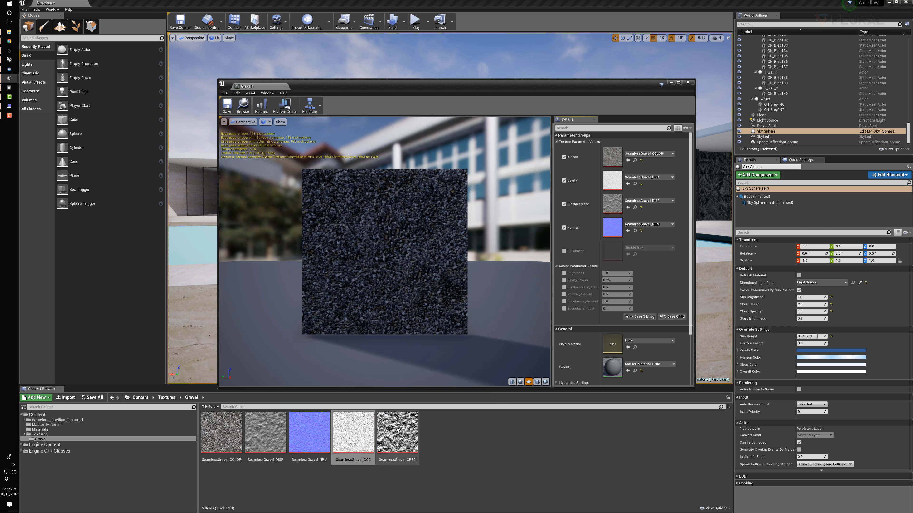
{"action": "left_click", "coordinate": [565, 251]}
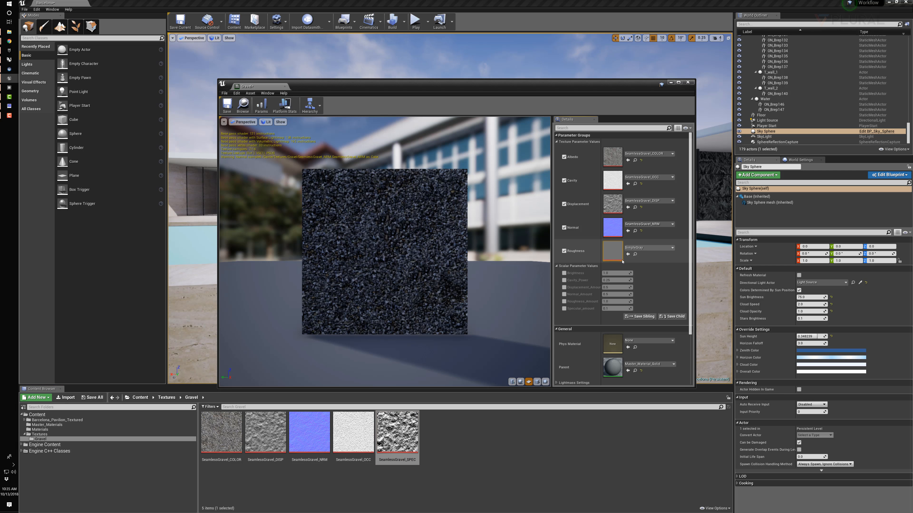
{"action": "left_click", "coordinate": [628, 253]}
Show the material preview on a cube and examine the gravel surface from several angles and distances
{"action": "left_click_drag", "start_coordinate": [467, 251], "coordinate": [510, 361]}
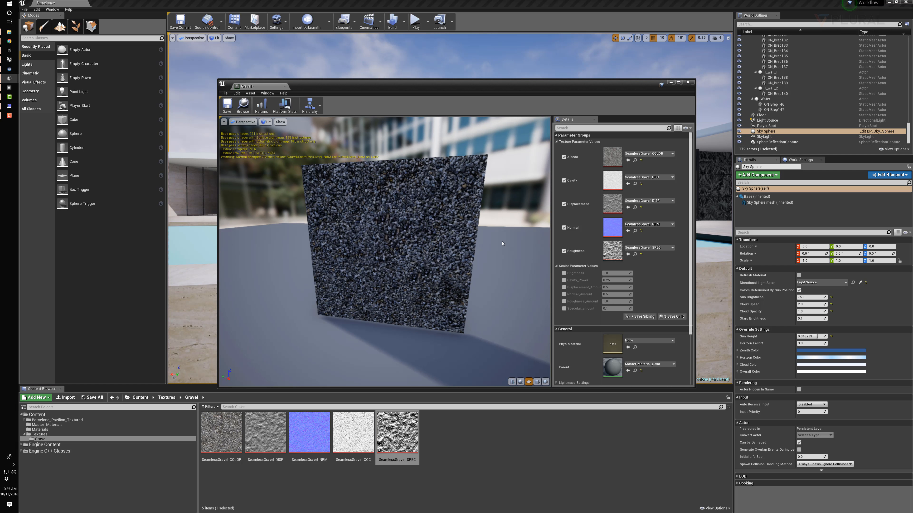
{"action": "left_click_drag", "start_coordinate": [423, 266], "coordinate": [385, 277]}
{"action": "left_click", "coordinate": [537, 382]}
{"action": "scroll", "coordinate": [360, 243], "scroll_direction": "down", "scroll_amount": 2}
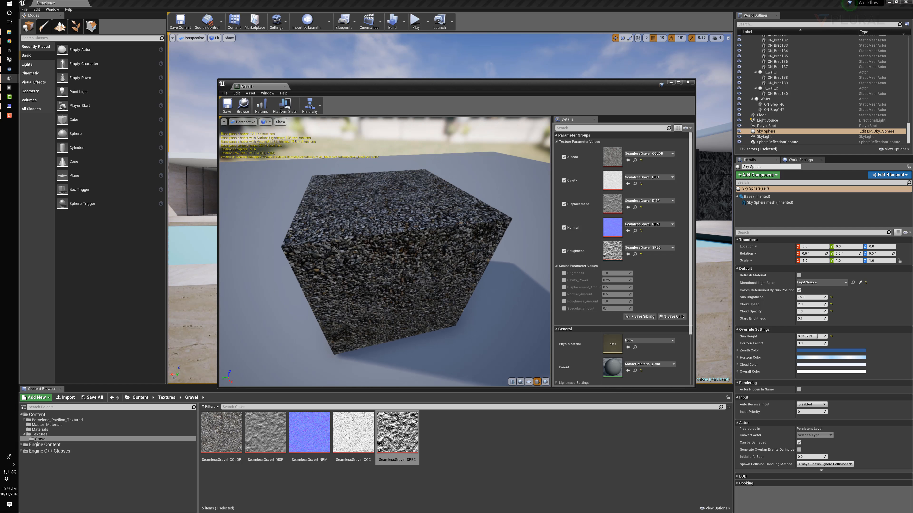
{"action": "scroll", "coordinate": [318, 204], "scroll_direction": "up", "scroll_amount": 5}
{"action": "scroll", "coordinate": [318, 204], "scroll_direction": "down", "scroll_amount": 3}
{"action": "left_click_drag", "start_coordinate": [318, 204], "coordinate": [357, 151]}
{"action": "scroll", "coordinate": [402, 177], "scroll_direction": "up", "scroll_amount": 5}
{"action": "scroll", "coordinate": [402, 177], "scroll_direction": "down", "scroll_amount": 5}
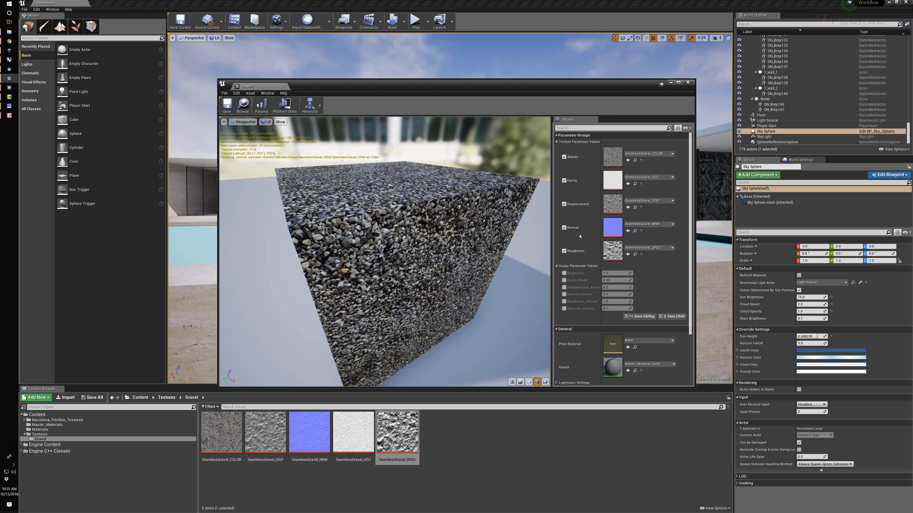
Override the scalar parameters Cavity_Power with about 0.99 and Displacement_Amount with 1.25
{"action": "left_click", "coordinate": [565, 280]}
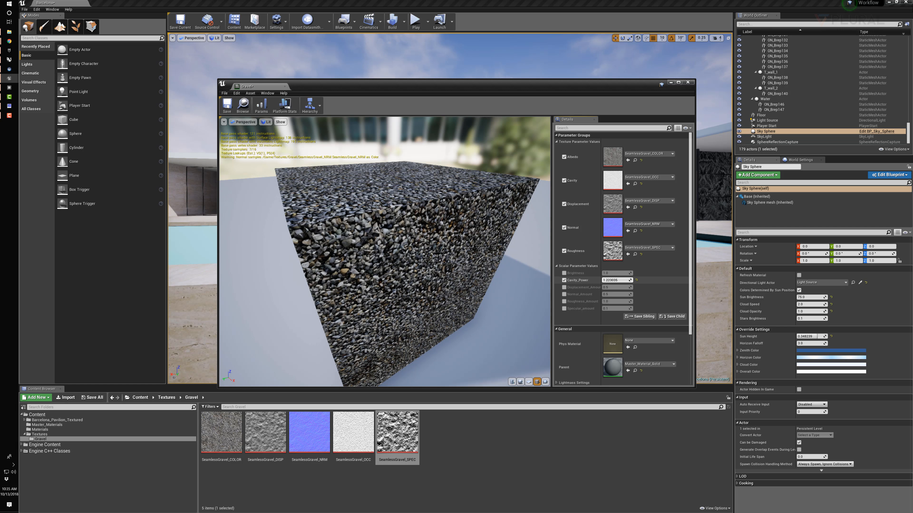
{"action": "mouse_move", "coordinate": [616, 280]}
{"action": "left_mouse_down"}
{"action": "mouse_move", "coordinate": [629, 280]}
{"action": "mouse_move", "coordinate": [618, 280]}
{"action": "left_mouse_up"}
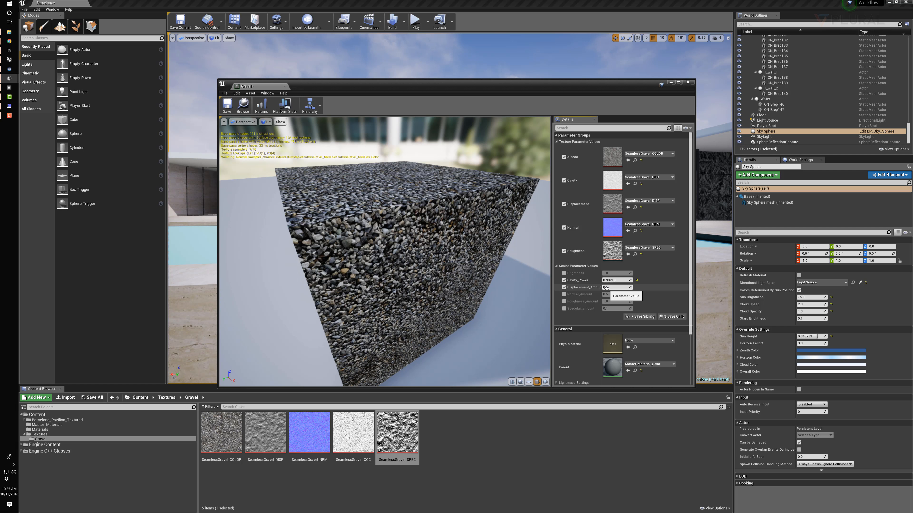
{"action": "mouse_move", "coordinate": [616, 287]}
{"action": "left_mouse_down"}
{"action": "mouse_move", "coordinate": [646, 287]}
{"action": "mouse_move", "coordinate": [605, 287]}
{"action": "left_mouse_up"}
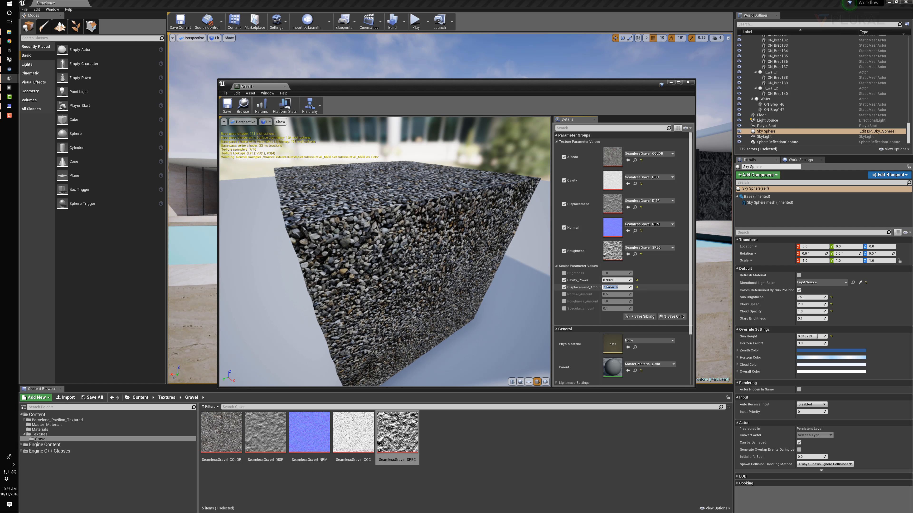
{"action": "type", "text": ".25"}
{"action": "key", "text": "Return"}
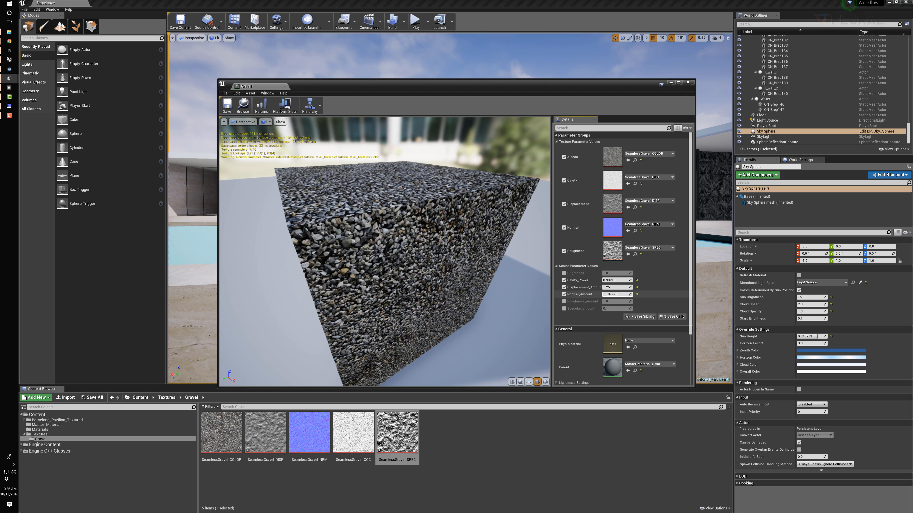
Override Normal_Amount with 1.25 and Specular_amount with about 0.23, checking the gravel on the preview cube
{"action": "left_click_drag", "start_coordinate": [617, 294], "coordinate": [647, 295]}
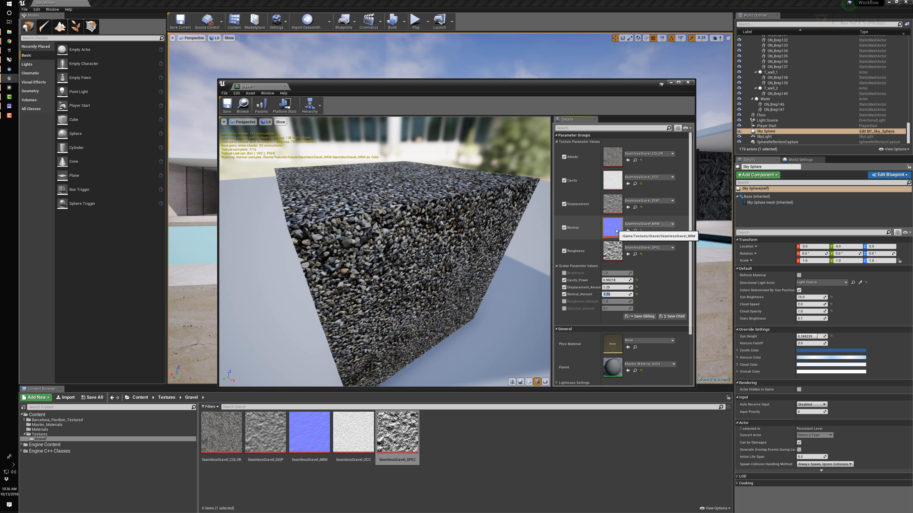
{"action": "left_click_drag", "start_coordinate": [513, 253], "coordinate": [542, 284]}
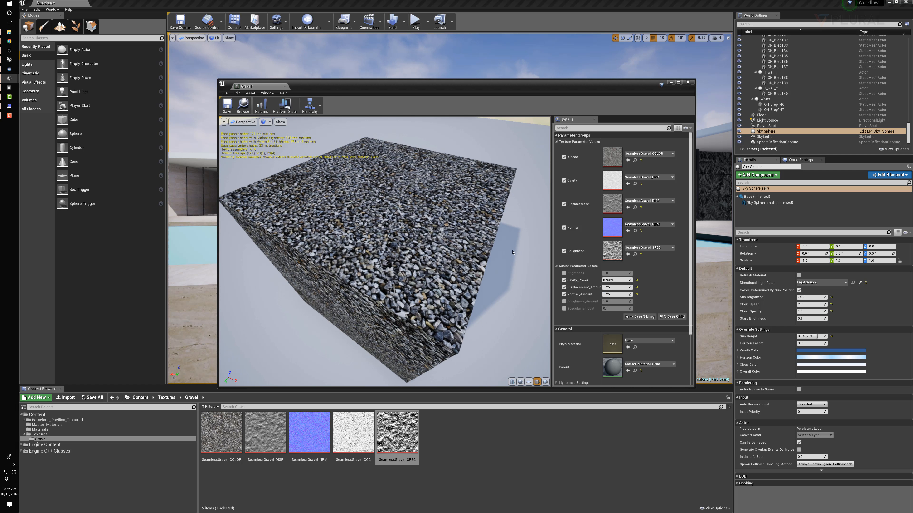
{"action": "left_click", "coordinate": [565, 308]}
{"action": "mouse_move", "coordinate": [615, 308]}
{"action": "left_mouse_down"}
{"action": "mouse_move", "coordinate": [632, 308]}
{"action": "mouse_move", "coordinate": [620, 308]}
{"action": "left_mouse_up"}
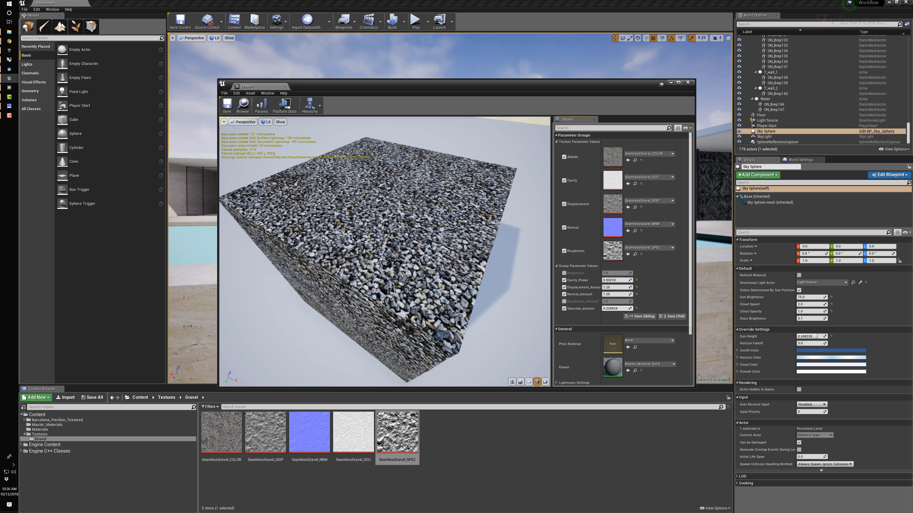
{"action": "left_click_drag", "start_coordinate": [503, 280], "coordinate": [412, 257]}
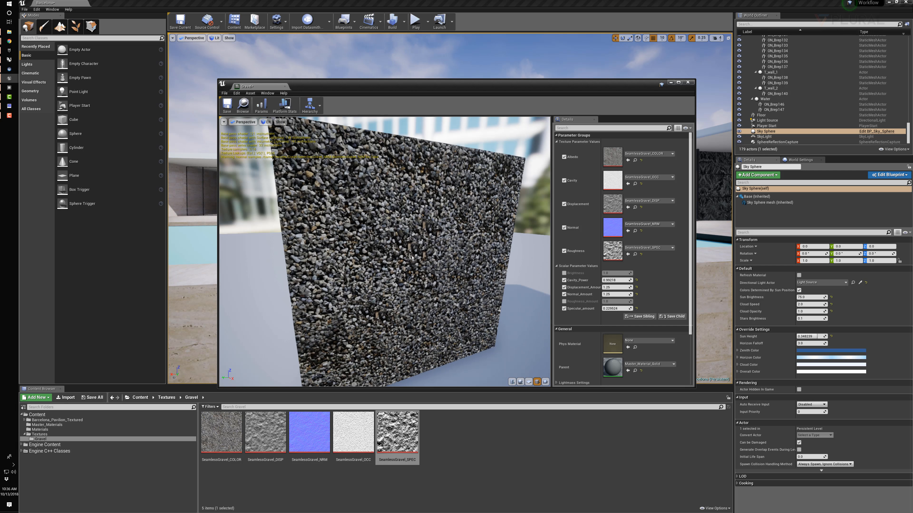
Examine the gravel on the preview cube up close, save the Gravel material instance and leave its editor
{"action": "scroll", "coordinate": [369, 213], "scroll_direction": "up", "scroll_amount": 6}
{"action": "scroll", "coordinate": [369, 213], "scroll_direction": "down", "scroll_amount": 5}
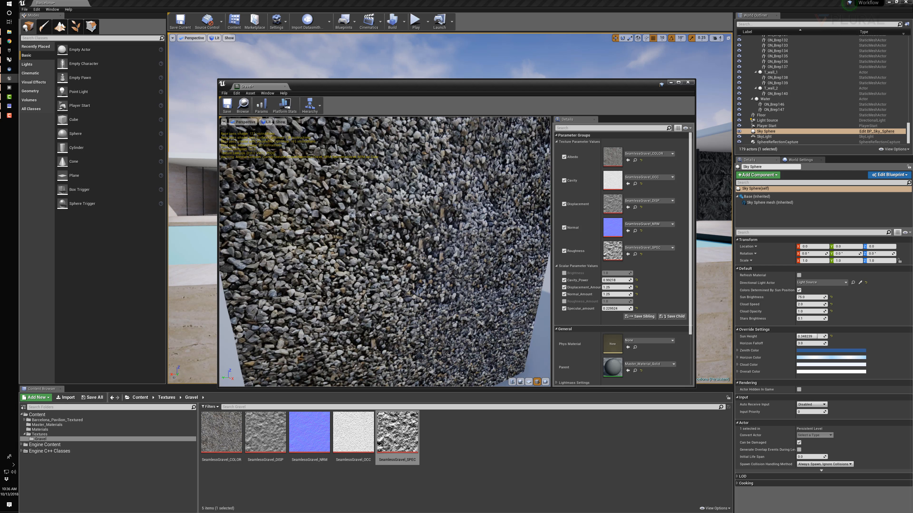
{"action": "left_click_drag", "start_coordinate": [369, 213], "coordinate": [420, 280]}
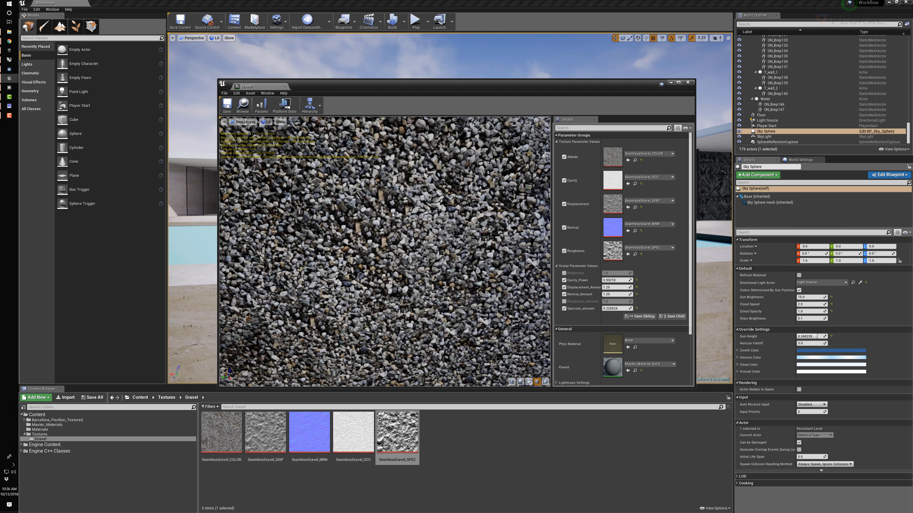
{"action": "left_click", "coordinate": [227, 105]}
{"action": "left_click", "coordinate": [285, 87]}
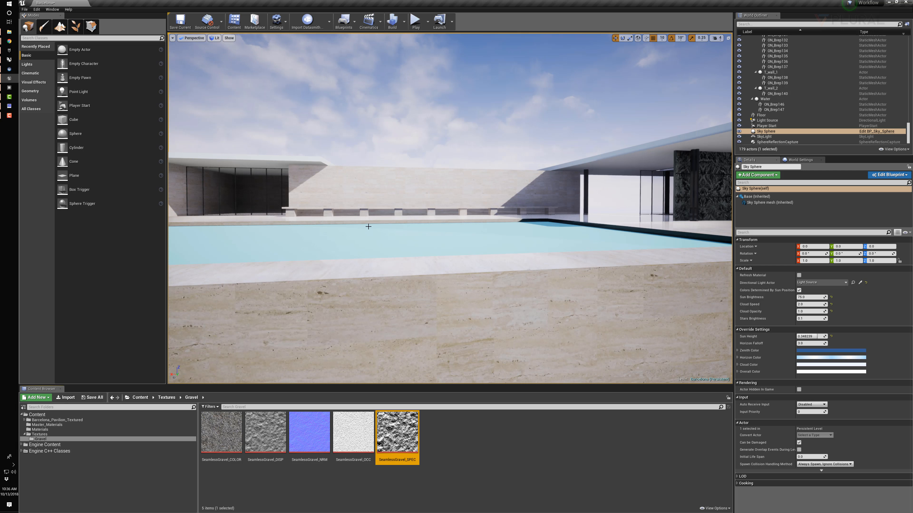
Hide the water surface of the large pool and select the pool base beneath it
{"action": "left_click", "coordinate": [367, 225]}
{"action": "key", "text": "f"}
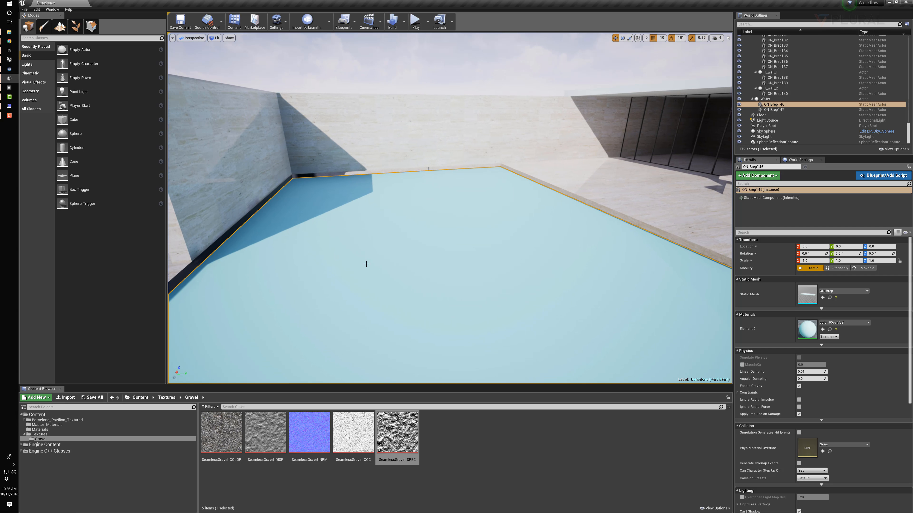
{"action": "left_click", "coordinate": [739, 104]}
{"action": "left_click", "coordinate": [503, 251]}
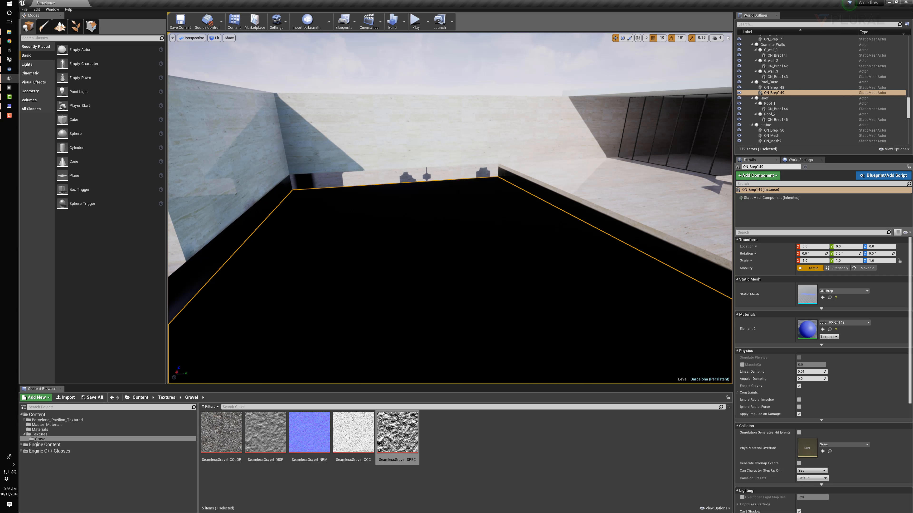
Apply the Gravel material from the Materials folder to the base of the large pool
{"action": "left_click", "coordinate": [167, 396]}
{"action": "left_click", "coordinate": [140, 397]}
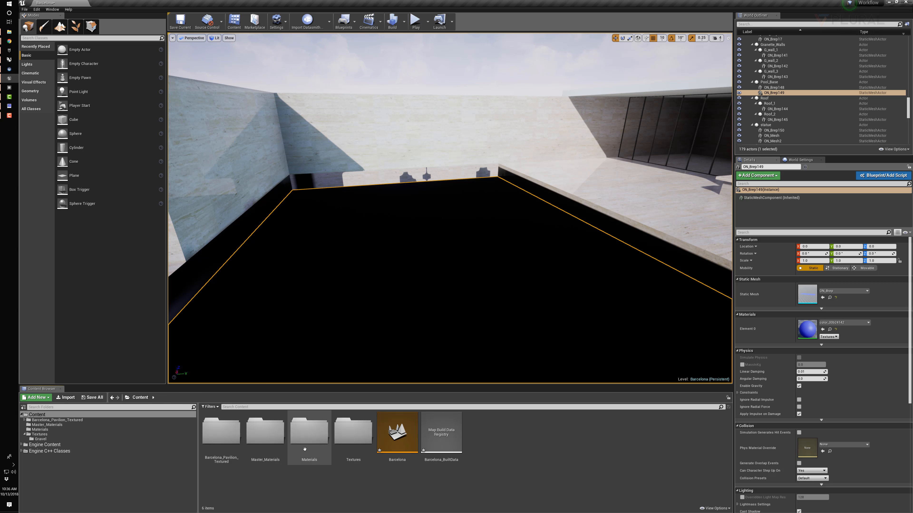
{"action": "left_click", "coordinate": [309, 431]}
{"action": "double_click", "coordinate": [310, 431]}
{"action": "left_click_drag", "start_coordinate": [236, 437], "coordinate": [395, 295]}
{"action": "right_click_drag", "start_coordinate": [395, 295], "coordinate": [342, 305]}
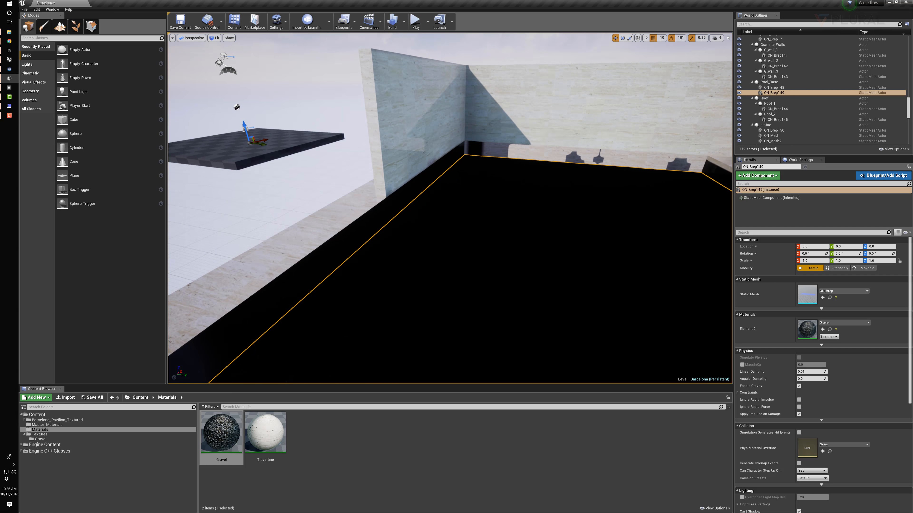
{"action": "left_click_drag", "start_coordinate": [224, 432], "coordinate": [463, 268]}
{"action": "right_click_drag", "start_coordinate": [463, 267], "coordinate": [413, 345]}
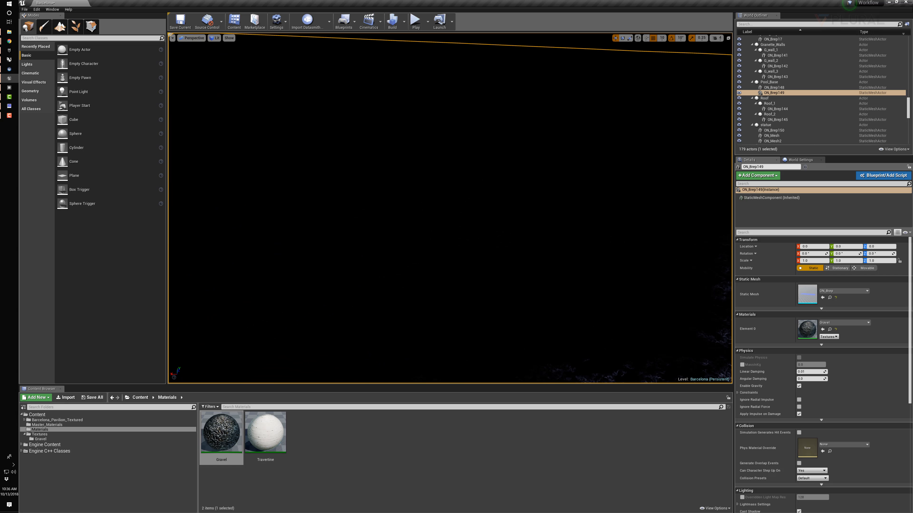
Switch the viewport to the Unlit view mode and frame the selected pool base
{"action": "left_click", "coordinate": [217, 38]}
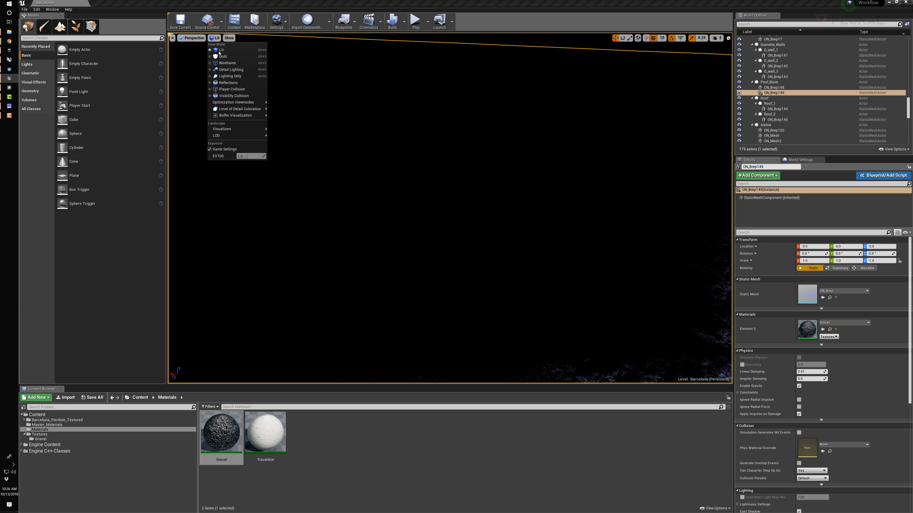
{"action": "left_click", "coordinate": [221, 58]}
{"action": "key", "text": "f"}
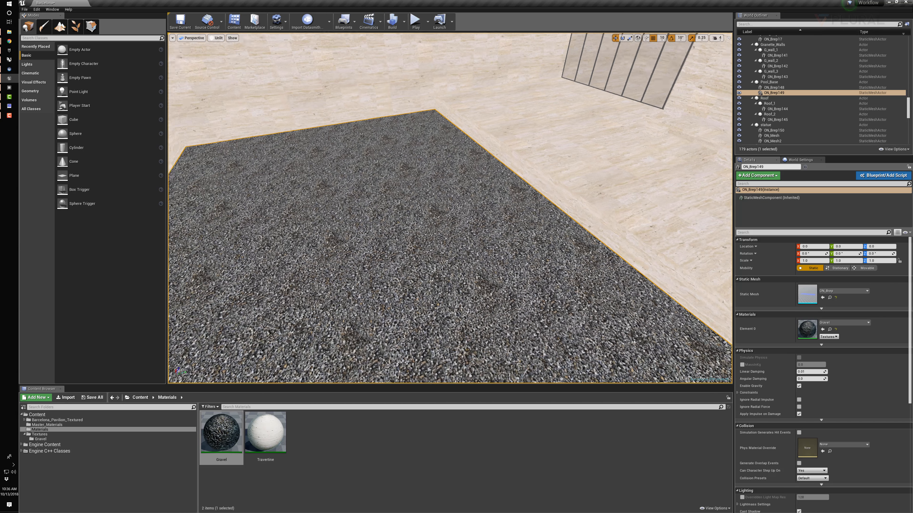
Compare the gravel pool base in the Lit view mode and return the viewport to Unlit
{"action": "left_click", "coordinate": [218, 38]}
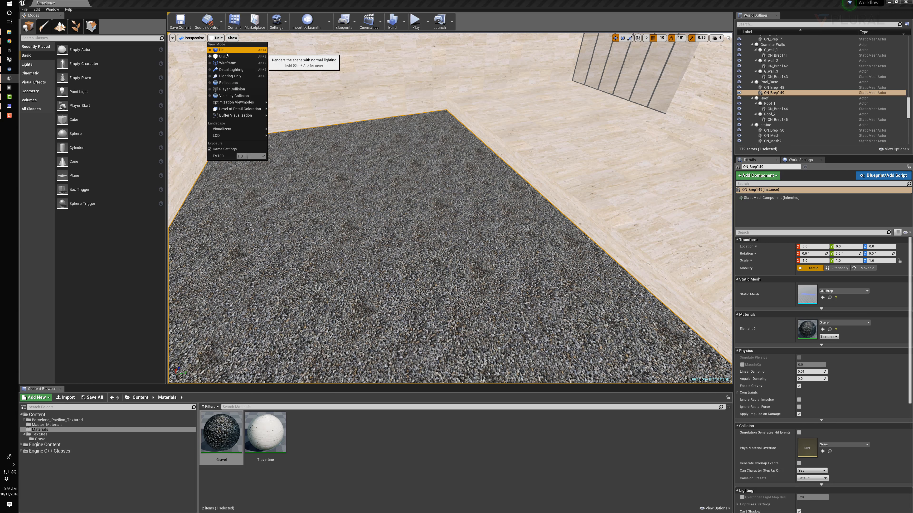
{"action": "left_click", "coordinate": [221, 50]}
{"action": "left_click", "coordinate": [217, 38]}
{"action": "left_click", "coordinate": [223, 57]}
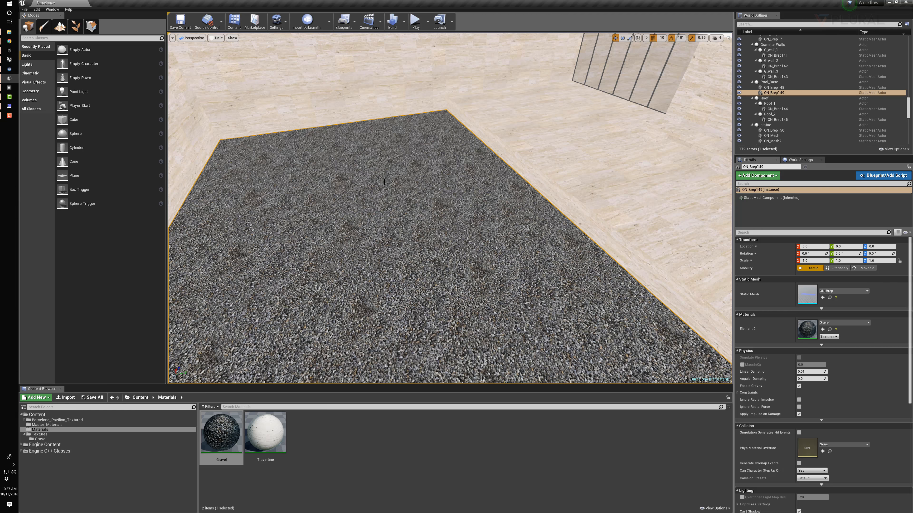
Hide the water surface of the small pool beside the marble wall and apply the Gravel material to its base
{"action": "right_click_drag", "start_coordinate": [368, 212], "coordinate": [463, 185]}
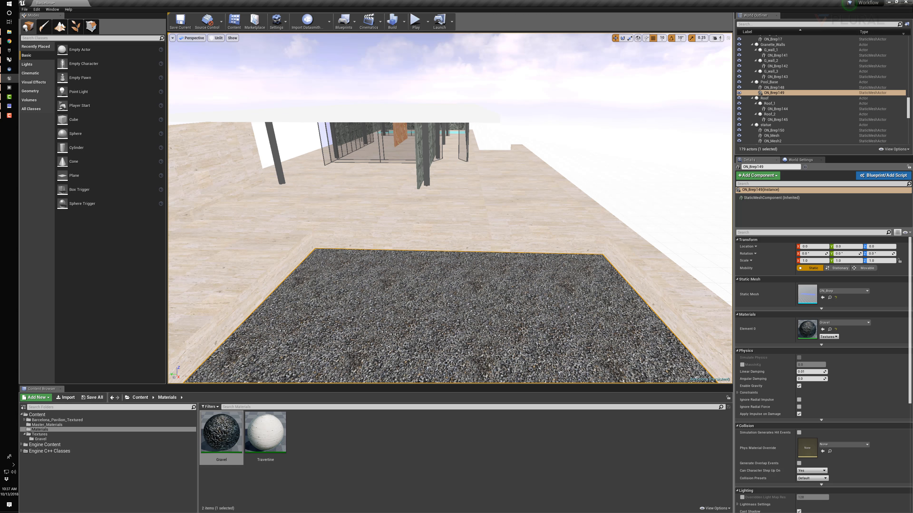
{"action": "key", "text": "w"}
{"action": "mouse_move", "coordinate": [365, 216]}
{"action": "right_mouse_down"}
{"action": "mouse_move", "coordinate": [330, 173]}
{"action": "mouse_move", "coordinate": [273, 244]}
{"action": "mouse_move", "coordinate": [355, 226]}
{"action": "right_mouse_up"}
{"action": "left_click", "coordinate": [365, 215]}
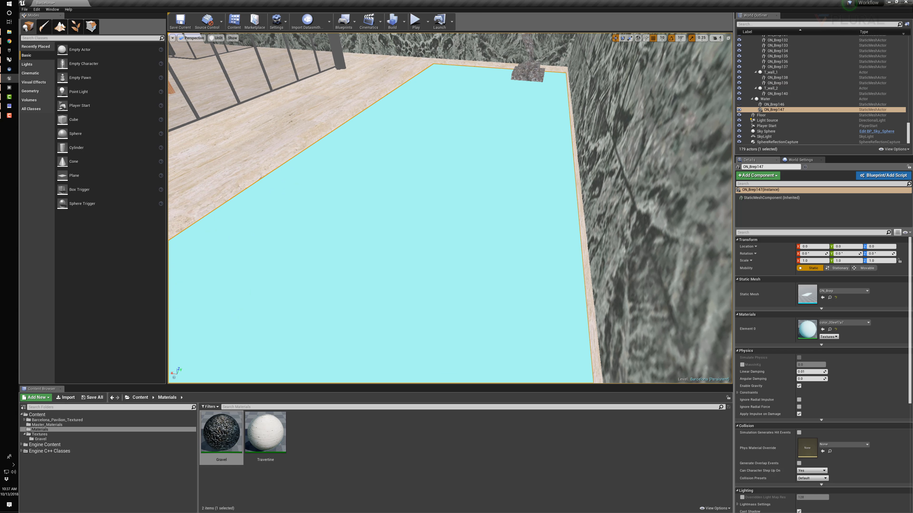
{"action": "left_click", "coordinate": [739, 109]}
{"action": "left_click_drag", "start_coordinate": [222, 431], "coordinate": [448, 273]}
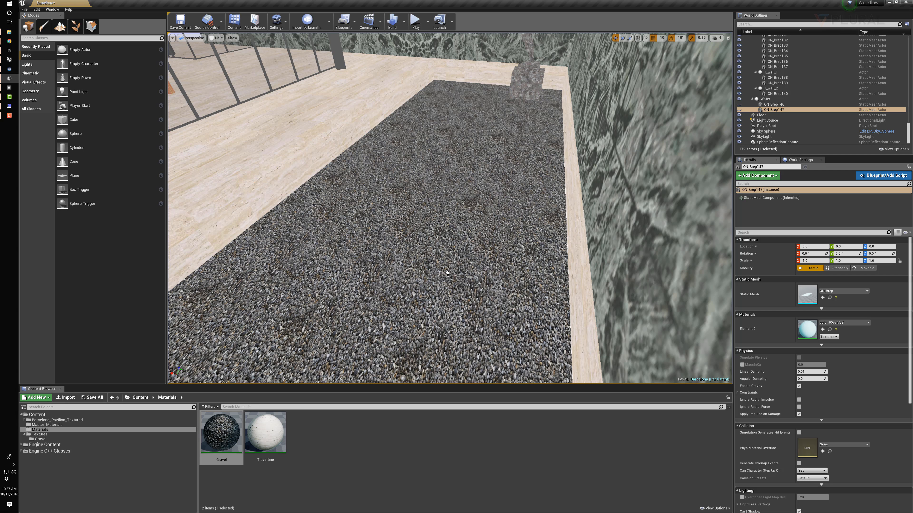
{"action": "mouse_move", "coordinate": [448, 272]}
{"action": "right_mouse_down"}
{"action": "mouse_move", "coordinate": [430, 252]}
{"action": "mouse_move", "coordinate": [458, 280]}
{"action": "right_mouse_up"}
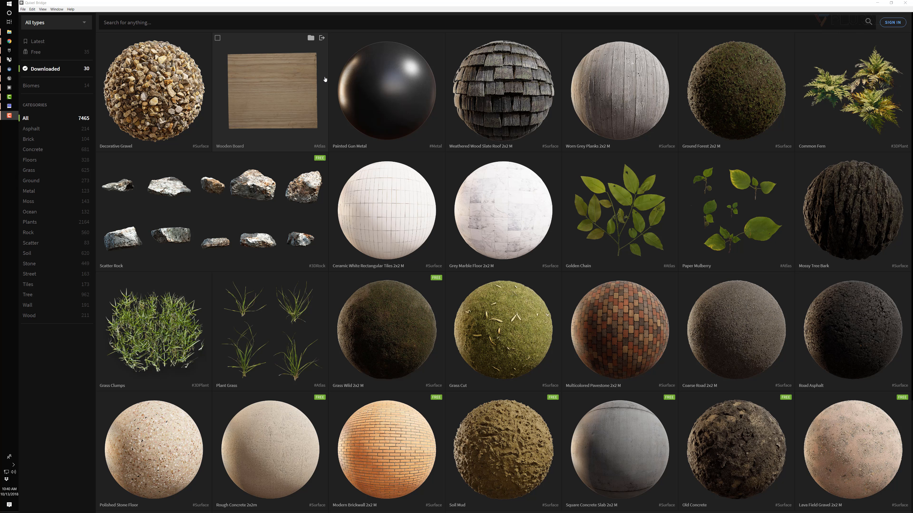
In Quixel Bridge, look through the biomes and downloaded assets and review the download settings of Decorative Gravel
{"action": "left_click", "coordinate": [31, 85]}
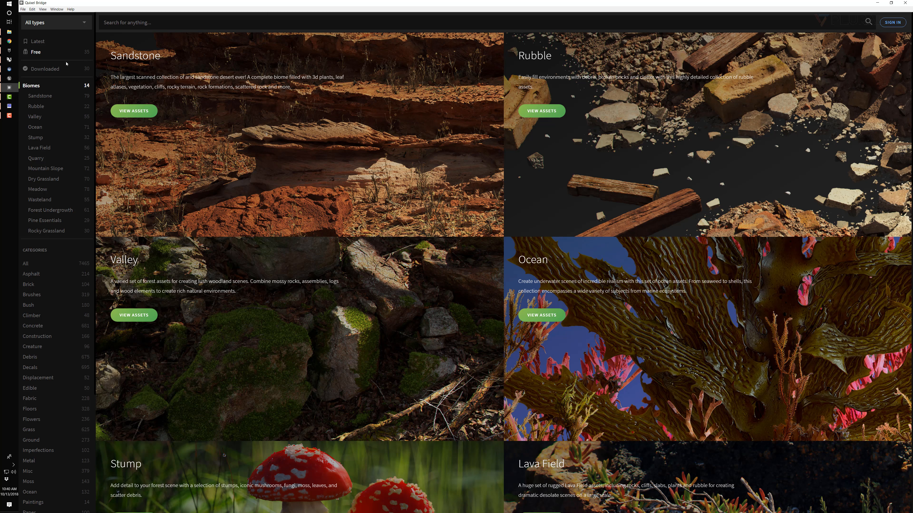
{"action": "left_click", "coordinate": [46, 70]}
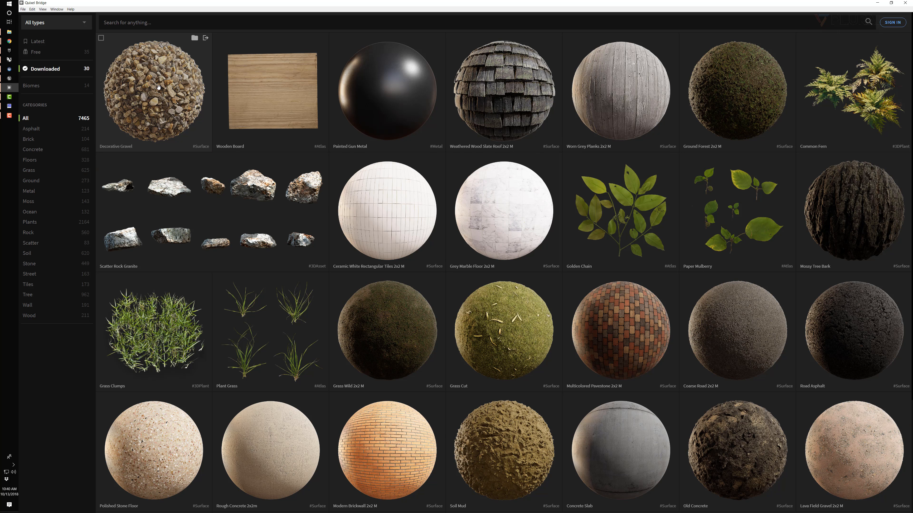
{"action": "left_click", "coordinate": [158, 86]}
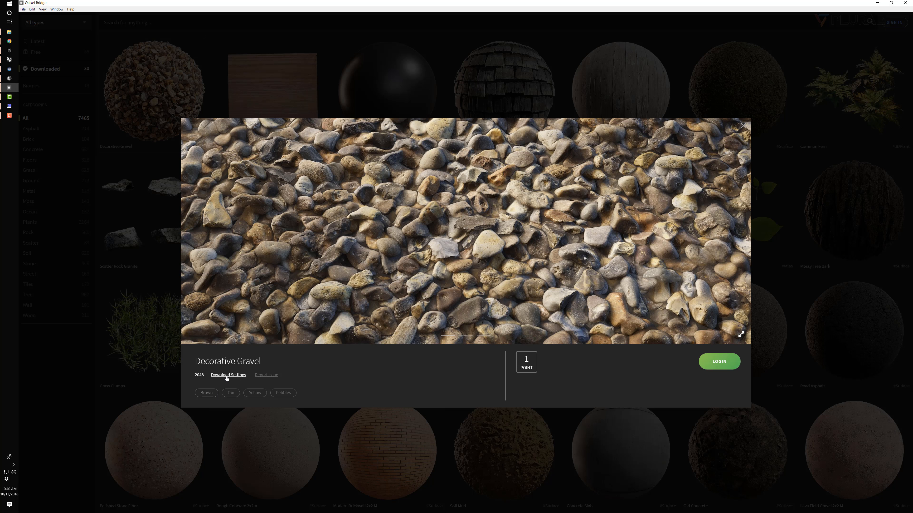
{"action": "left_click", "coordinate": [238, 376]}
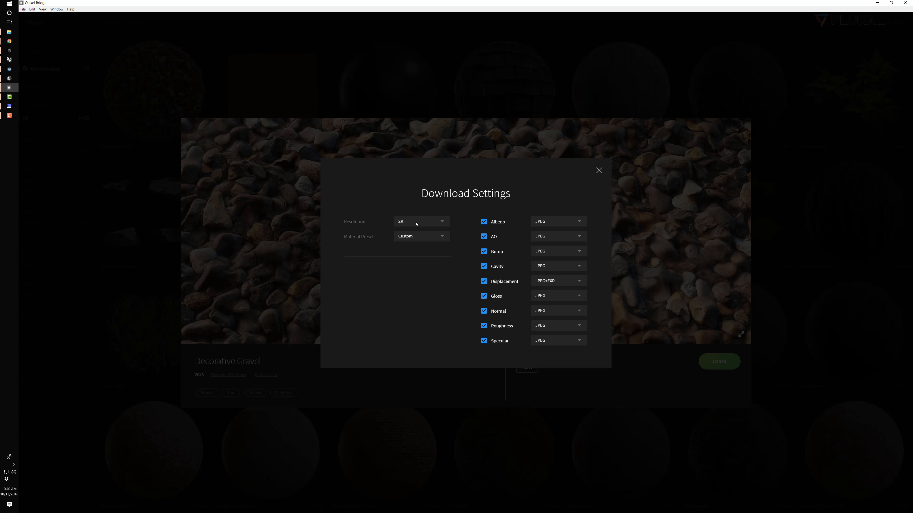
{"action": "left_click", "coordinate": [600, 172]}
{"action": "left_click", "coordinate": [743, 125]}
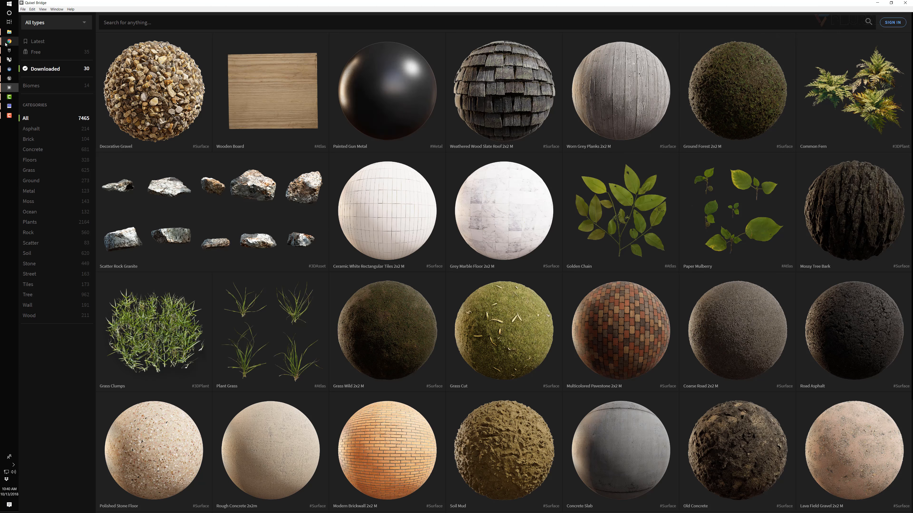
Browse the free assets in the library and look at the Concrete category
{"action": "left_click", "coordinate": [40, 54]}
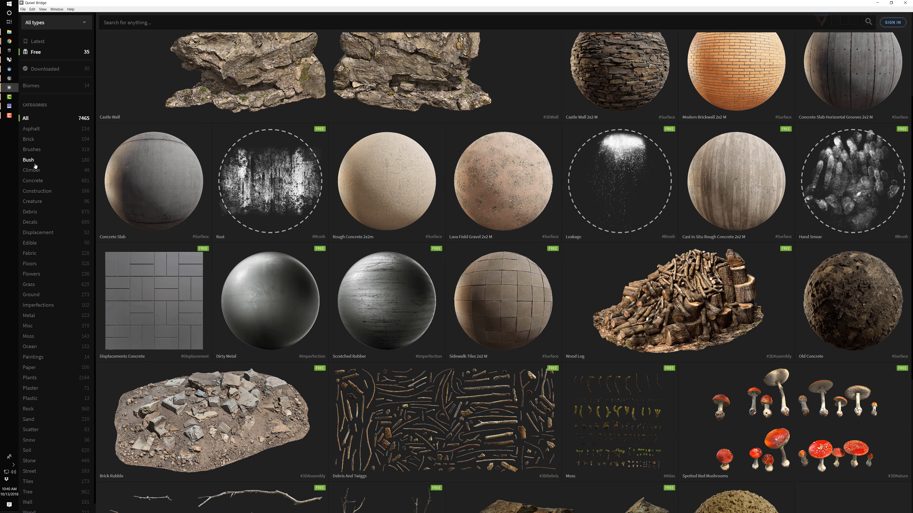
{"action": "left_click", "coordinate": [33, 181]}
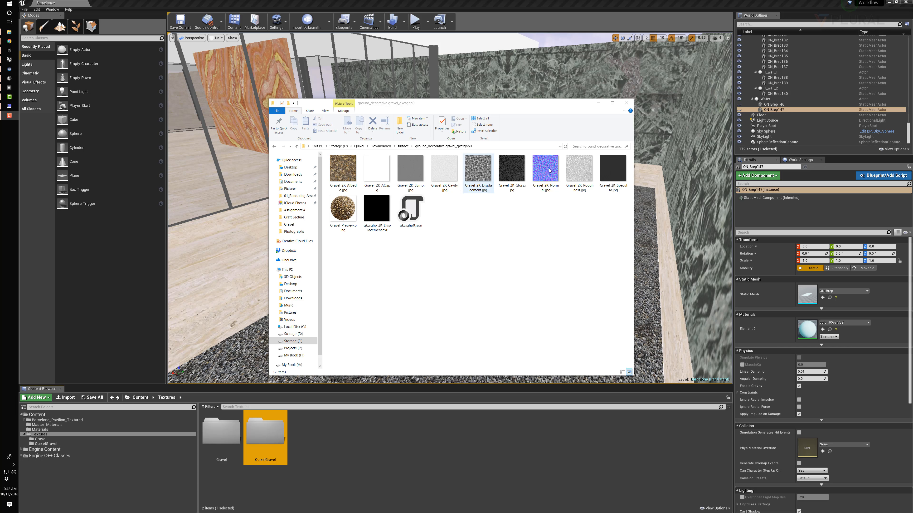
Import the nine Gravel_2K JPG maps, from Albedo to Specular, into the QuixelGravel texture folder in Unreal Editor
{"action": "double_click", "coordinate": [276, 432]}
{"action": "left_click", "coordinate": [9, 31]}
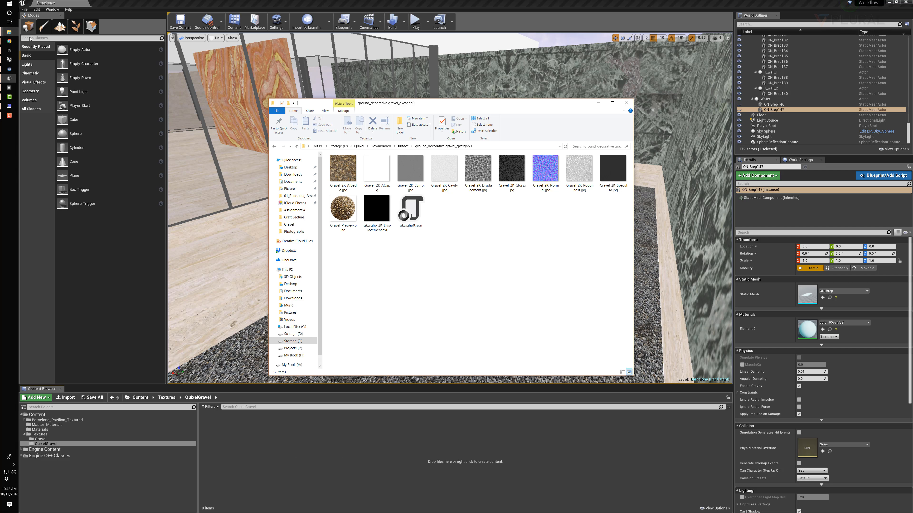
{"action": "left_click", "coordinate": [613, 169], "text": "shift"}
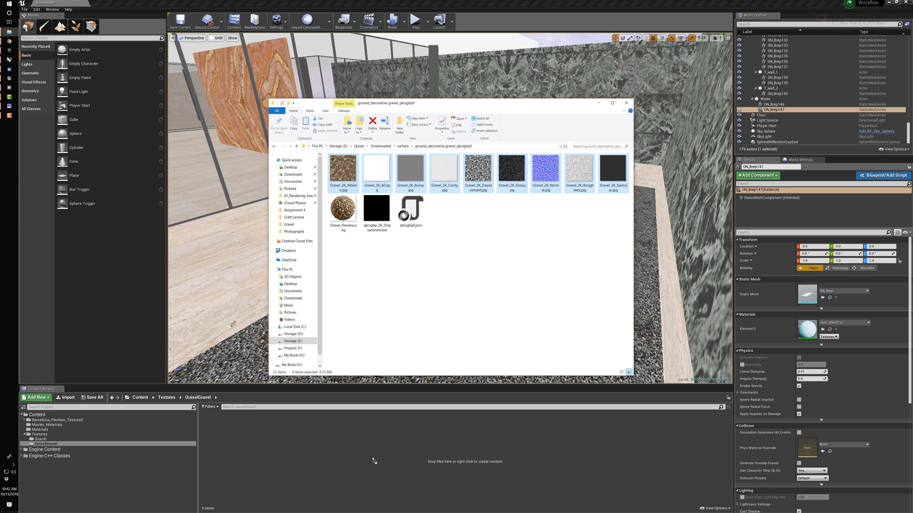
{"action": "left_click_drag", "start_coordinate": [373, 460], "coordinate": [373, 459]}
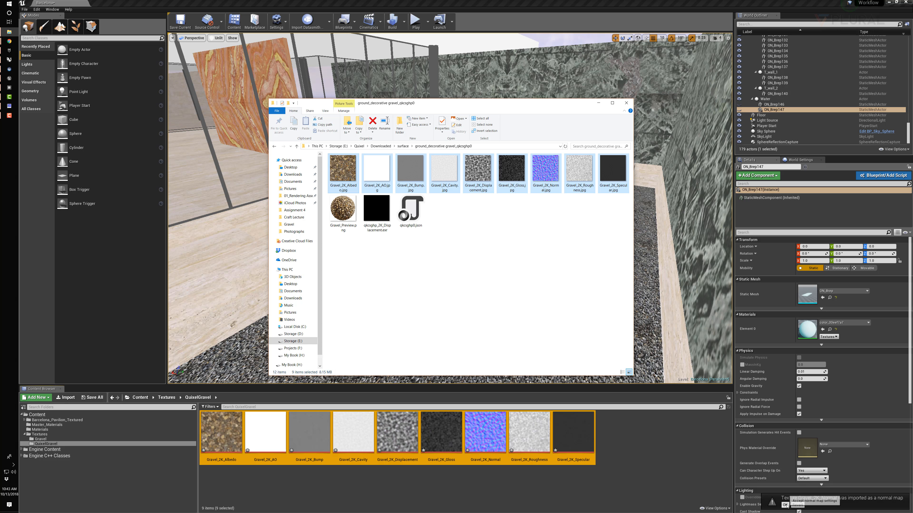
{"action": "left_click", "coordinate": [664, 449]}
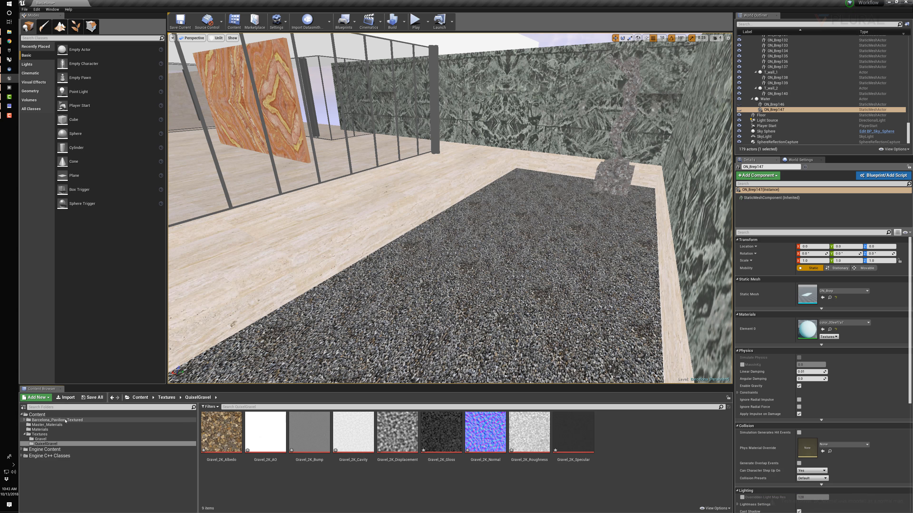
Create a material instance from Master_Material_Solid and name it QGravel
{"action": "left_click", "coordinate": [56, 426]}
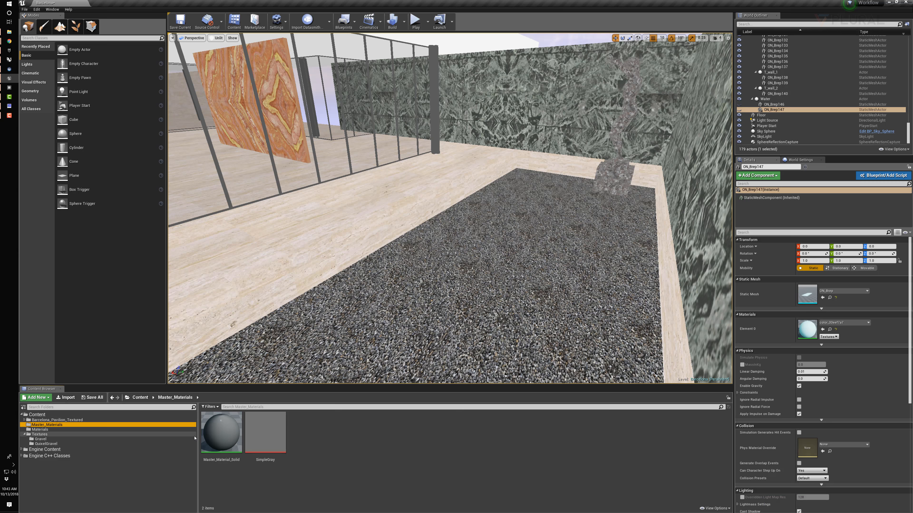
{"action": "right_click", "coordinate": [214, 431]}
{"action": "left_click", "coordinate": [239, 296]}
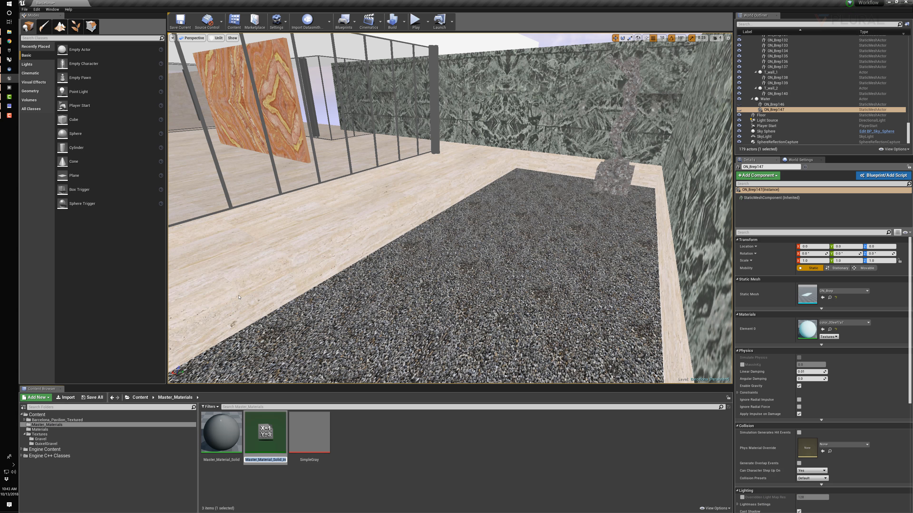
{"action": "type", "text": "QGravel"}
{"action": "key", "text": "Return"}
Move QGravel into the Materials folder and open it for editing
{"action": "left_click_drag", "start_coordinate": [266, 433], "coordinate": [42, 430]}
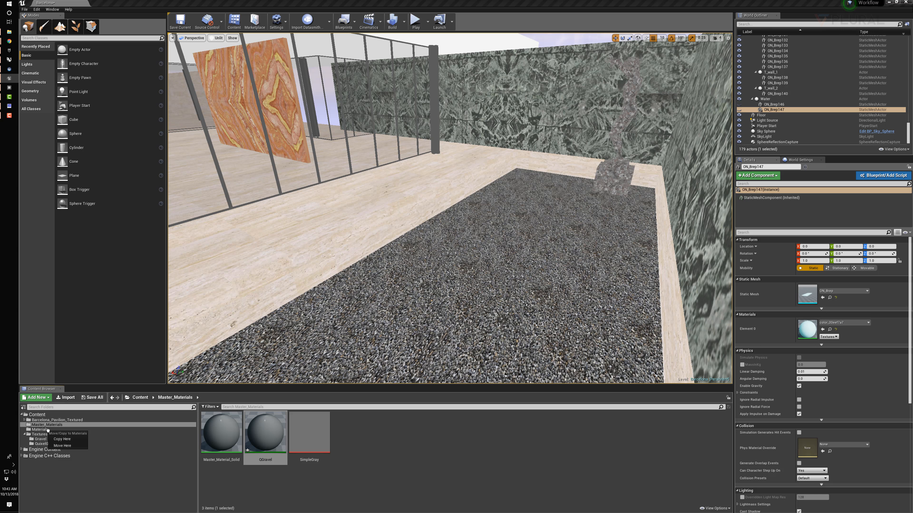
{"action": "left_click", "coordinate": [62, 445]}
{"action": "left_click", "coordinate": [40, 429]}
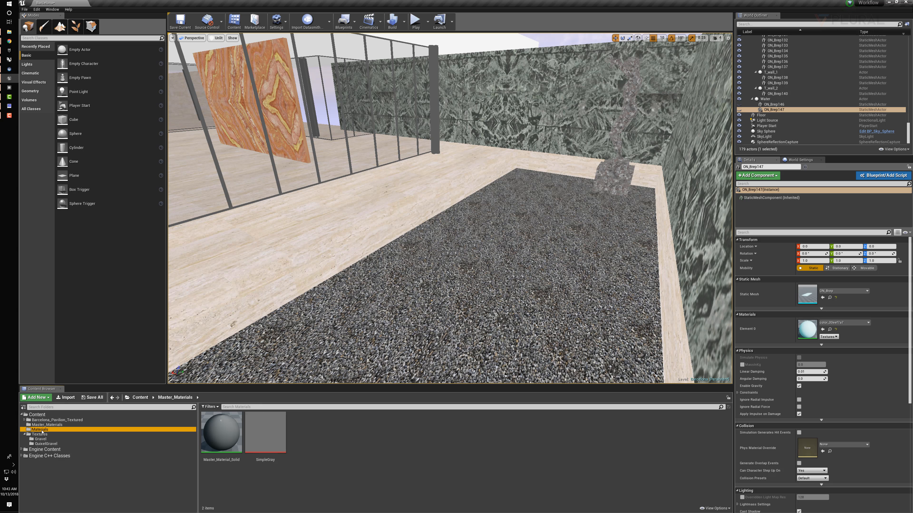
{"action": "double_click", "coordinate": [263, 449]}
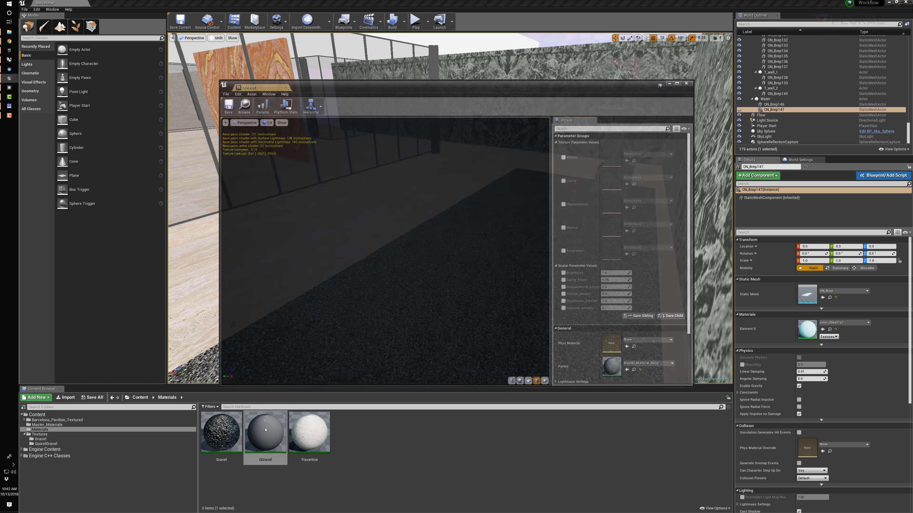
Show the QuixelGravel textures and enable QGravel's Albedo, Cavity, Displacement, Normal and Roughness texture overrides
{"action": "left_click", "coordinate": [50, 443]}
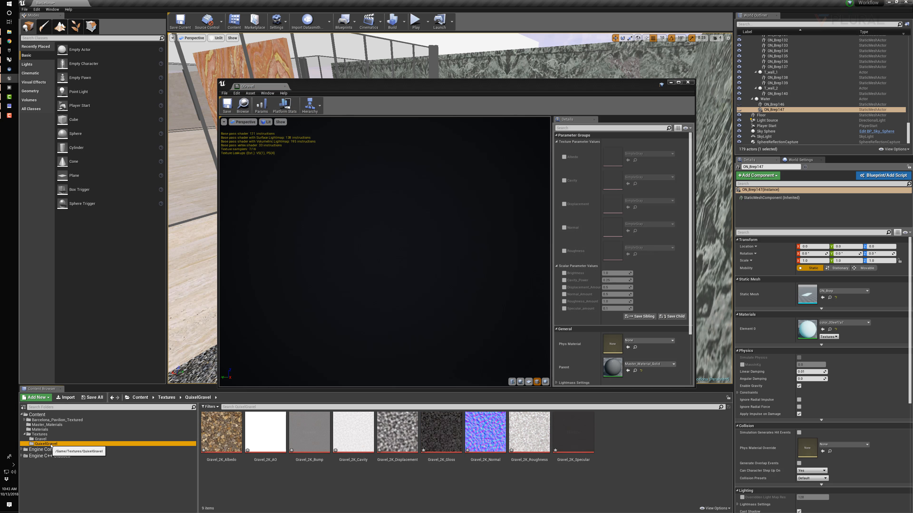
{"action": "left_click", "coordinate": [564, 156]}
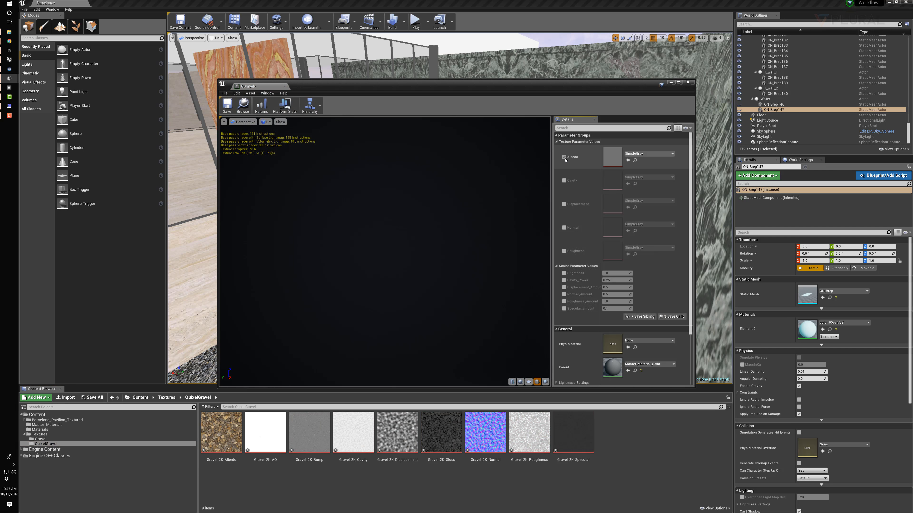
{"action": "left_click", "coordinate": [563, 179]}
{"action": "left_click", "coordinate": [564, 204]}
{"action": "left_click", "coordinate": [564, 227]}
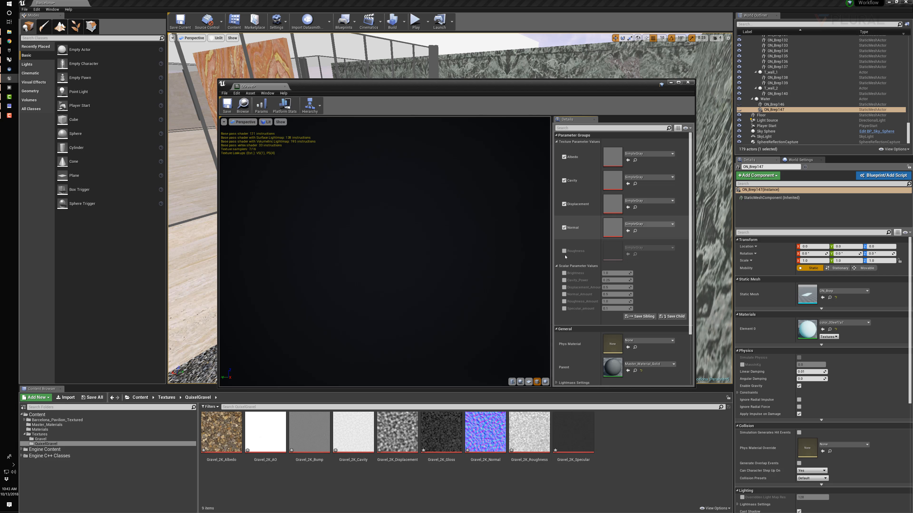
{"action": "left_click", "coordinate": [564, 250]}
Assign Gravel_2K_Albedo to the Albedo parameter and Gravel_2K_Cavity to the Cavity parameter of QGravel
{"action": "left_click_drag", "start_coordinate": [222, 431], "coordinate": [614, 156]}
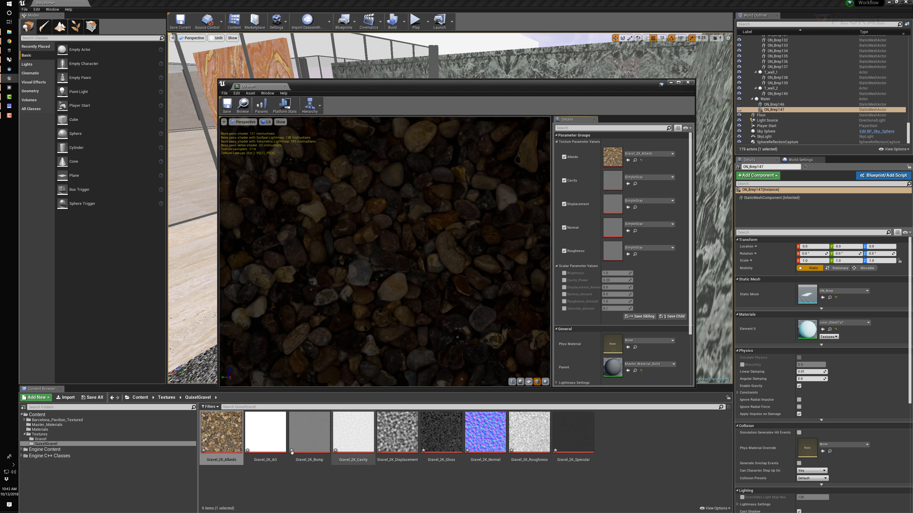
{"action": "left_click", "coordinate": [266, 433]}
{"action": "left_click", "coordinate": [628, 184]}
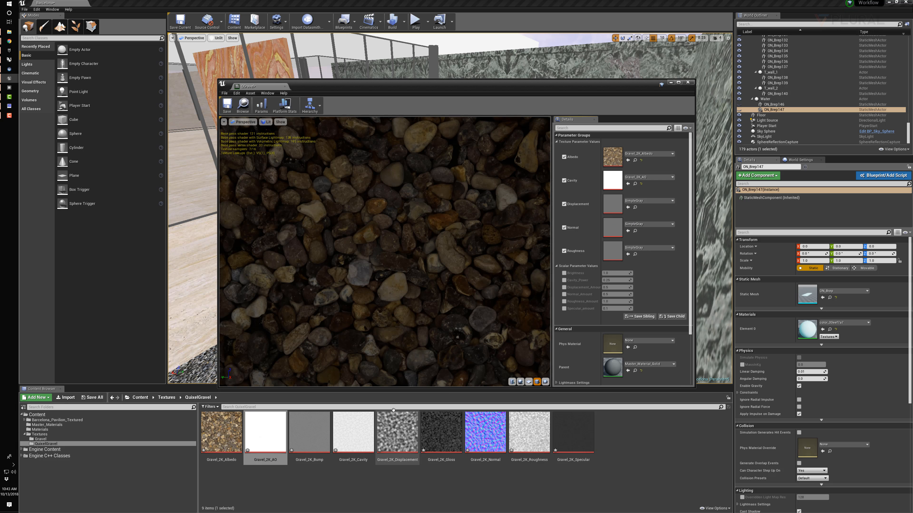
{"action": "left_click", "coordinate": [353, 431]}
{"action": "left_click", "coordinate": [628, 184]}
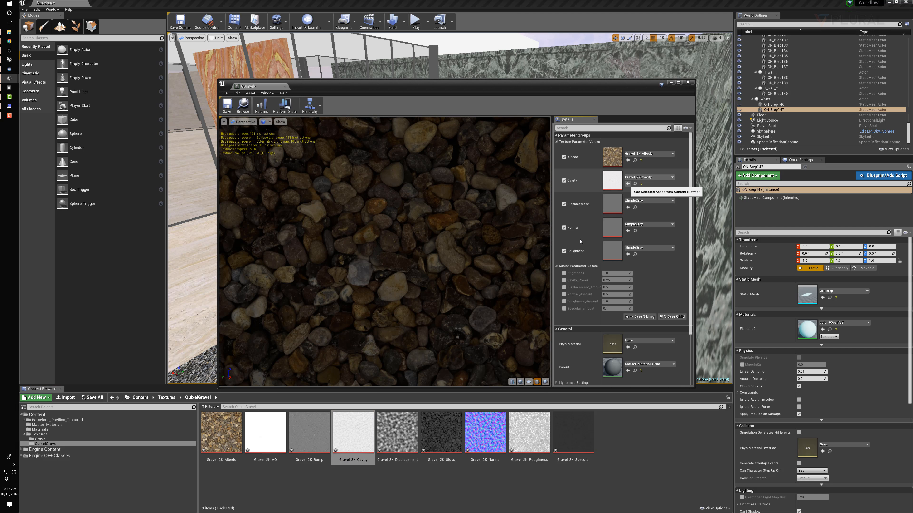
Assign the Gravel_2K_Displacement, Gravel_2K_Normal and Gravel_2K_Roughness maps to their matching QGravel texture parameters
{"action": "left_click", "coordinate": [412, 430]}
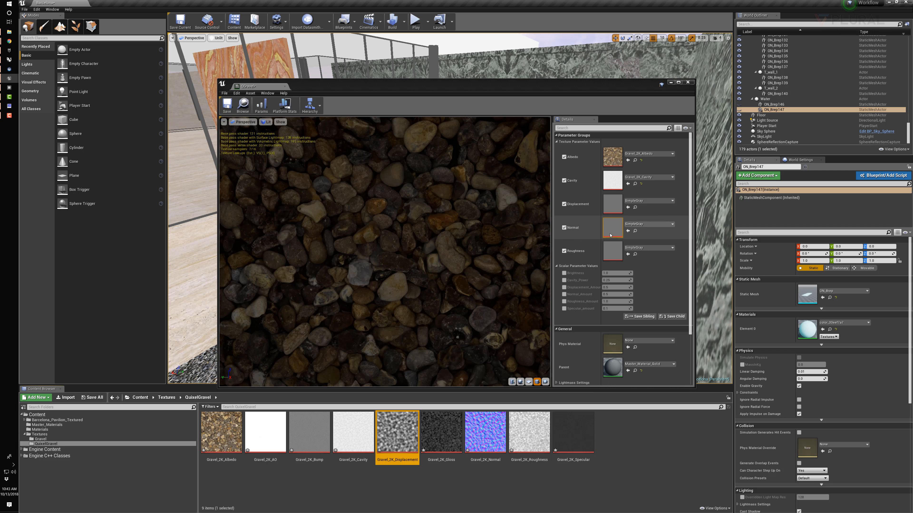
{"action": "left_click", "coordinate": [628, 207]}
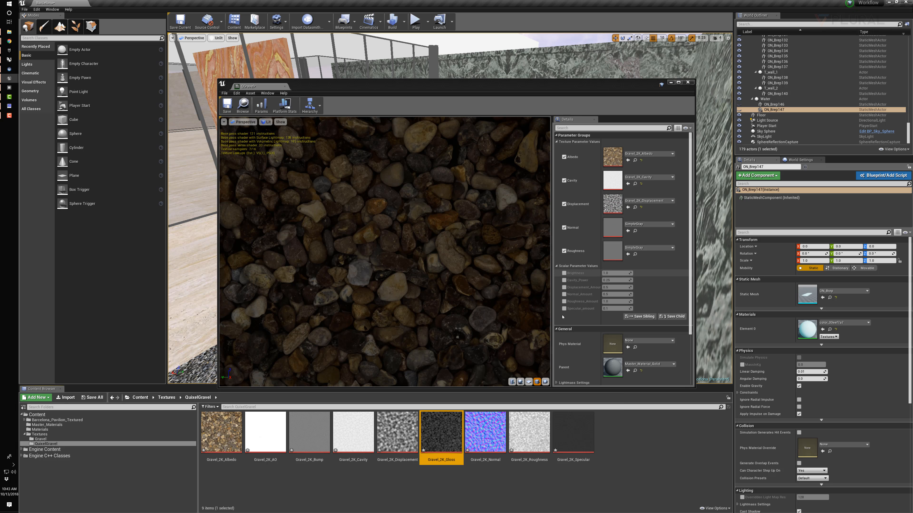
{"action": "left_click", "coordinate": [485, 431]}
{"action": "left_click", "coordinate": [628, 231]}
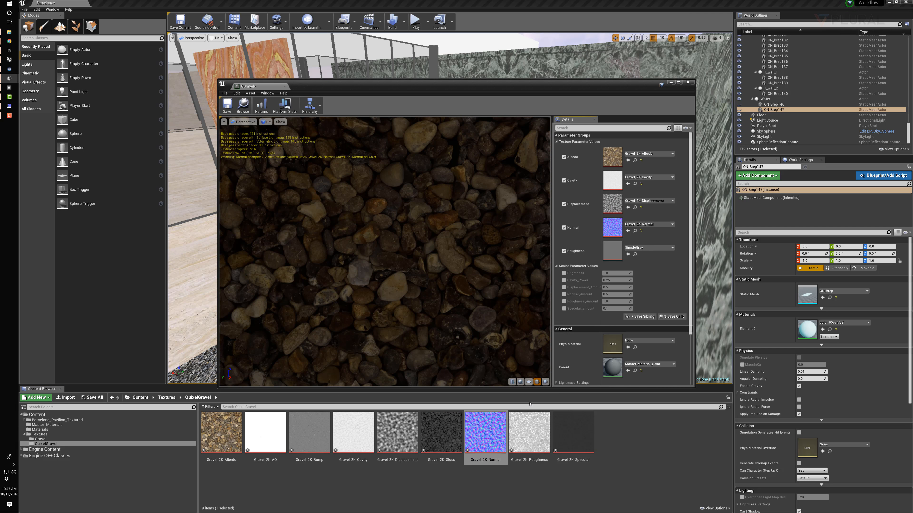
{"action": "left_click", "coordinate": [529, 431]}
{"action": "left_click", "coordinate": [628, 254]}
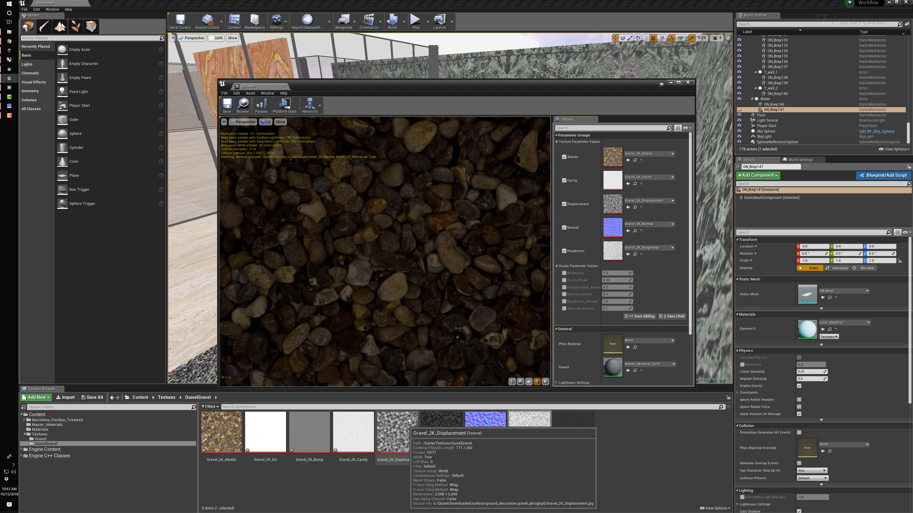
Override Cavity_Power and Normal_Amount in QGravel, raising them to about 3.34 and 4.88
{"action": "right_click_drag", "start_coordinate": [361, 214], "coordinate": [361, 237]}
{"action": "left_click_drag", "start_coordinate": [361, 214], "coordinate": [382, 258]}
{"action": "scroll", "coordinate": [397, 219], "scroll_direction": "up", "scroll_amount": 5}
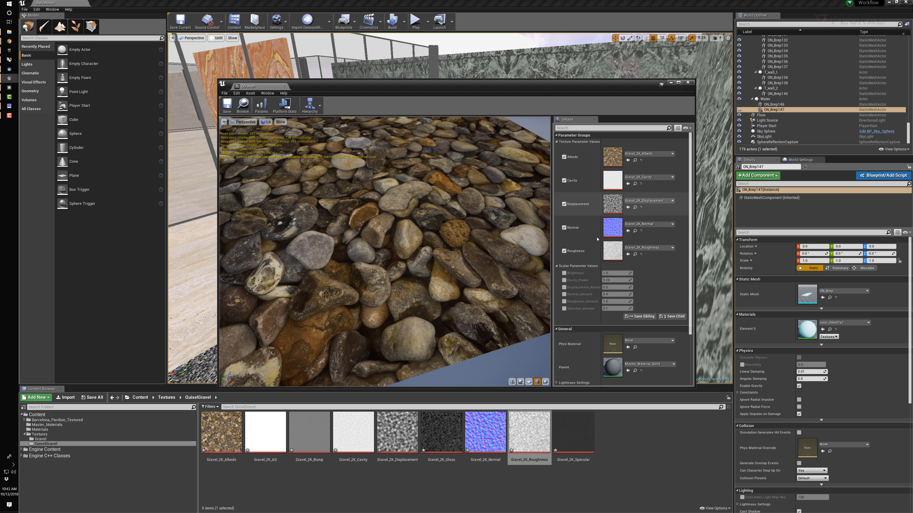
{"action": "left_click", "coordinate": [564, 280]}
{"action": "left_click_drag", "start_coordinate": [610, 280], "coordinate": [632, 280]}
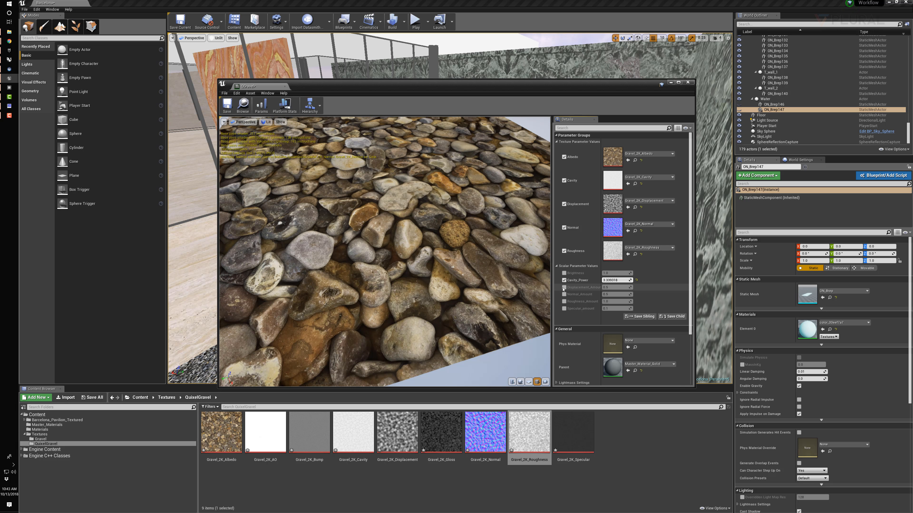
{"action": "left_click", "coordinate": [564, 294]}
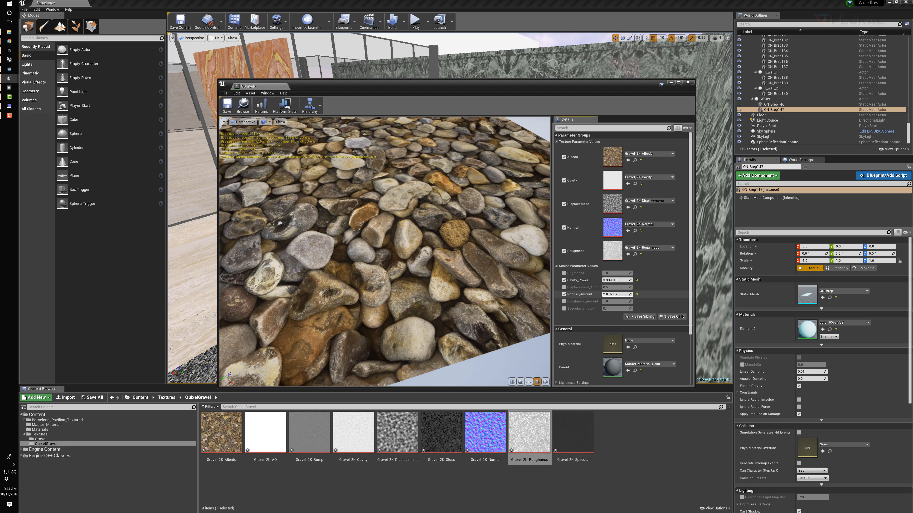
{"action": "left_click_drag", "start_coordinate": [621, 294], "coordinate": [628, 294]}
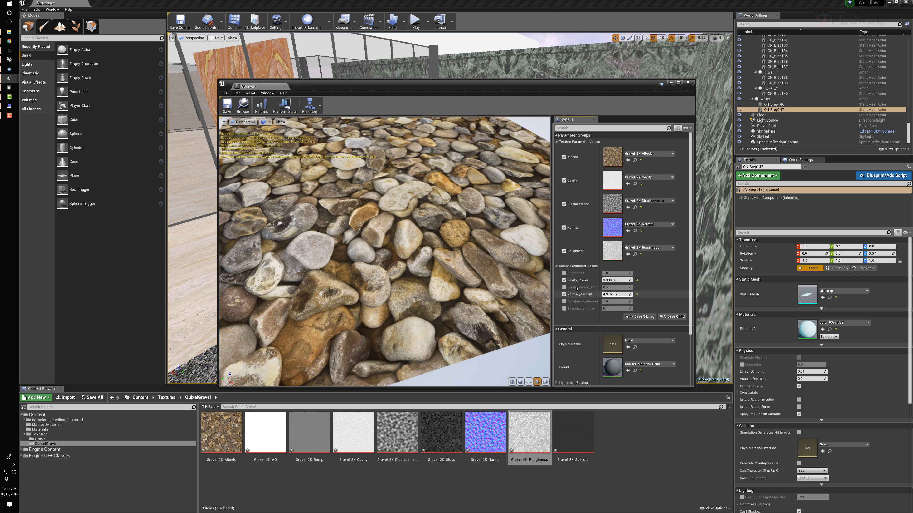
Override Displacement_Amount with about 10.12 and inspect the displaced stones on the preview cube
{"action": "left_click", "coordinate": [564, 287]}
{"action": "left_click_drag", "start_coordinate": [618, 287], "coordinate": [643, 287]}
{"action": "left_click_drag", "start_coordinate": [371, 278], "coordinate": [362, 250]}
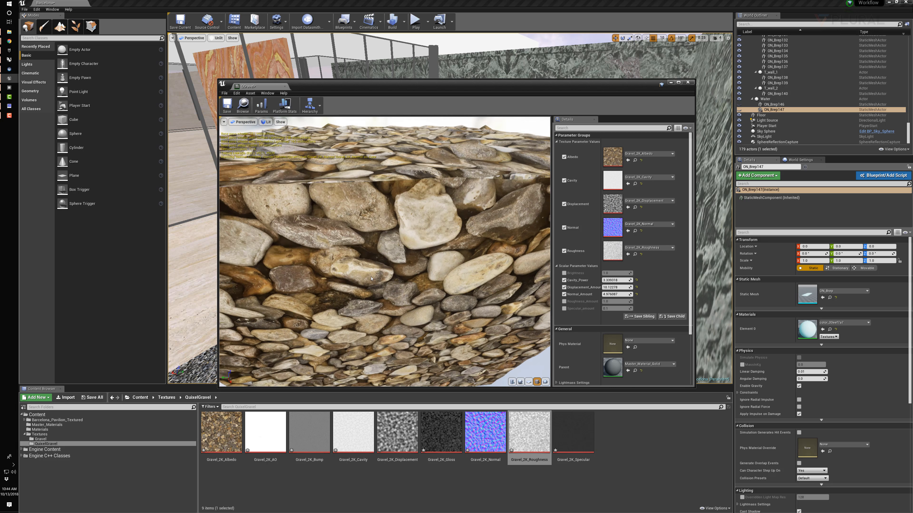
{"action": "scroll", "coordinate": [371, 278], "scroll_direction": "down", "scroll_amount": 6}
{"action": "scroll", "coordinate": [341, 240], "scroll_direction": "up", "scroll_amount": 4}
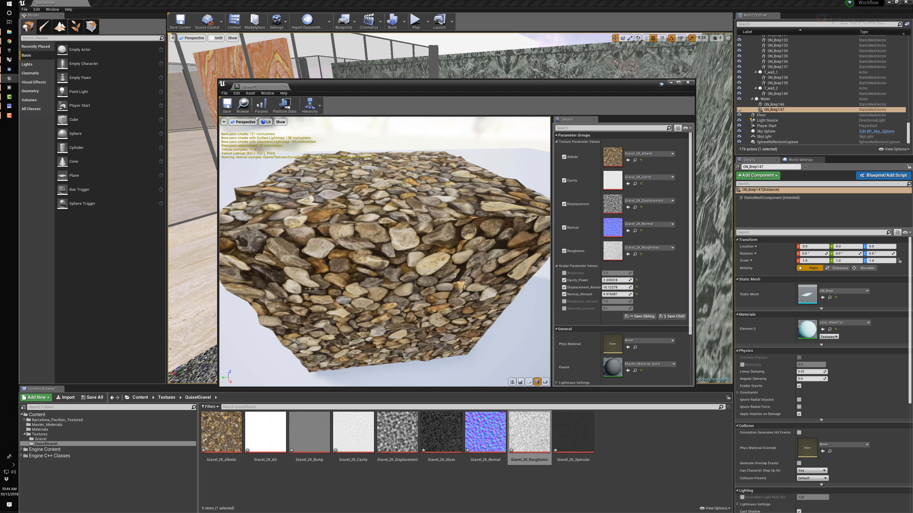
Inspect the preview cube's tessellation in Wireframe view mode, and switch the preview to Unlit
{"action": "left_click", "coordinate": [266, 122]}
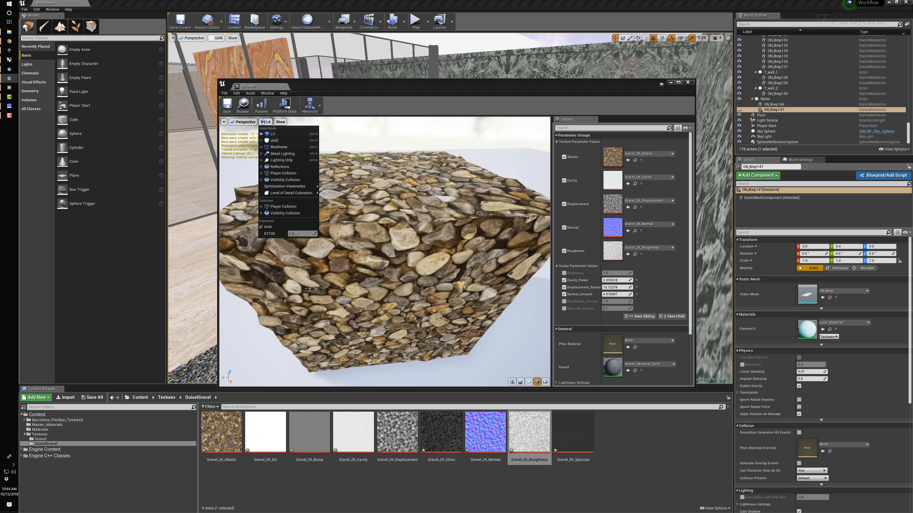
{"action": "left_click", "coordinate": [280, 143]}
{"action": "left_click_drag", "start_coordinate": [359, 230], "coordinate": [377, 248]}
{"action": "left_click", "coordinate": [274, 121]}
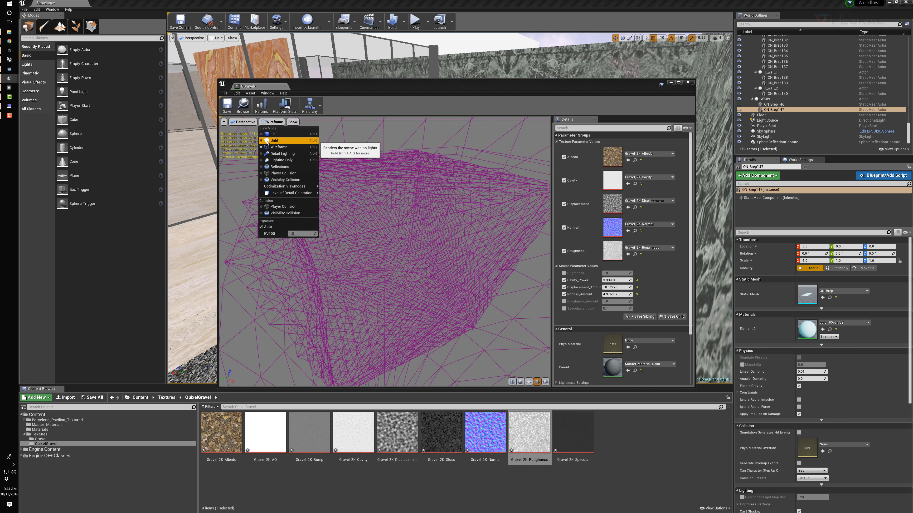
{"action": "left_click", "coordinate": [276, 140]}
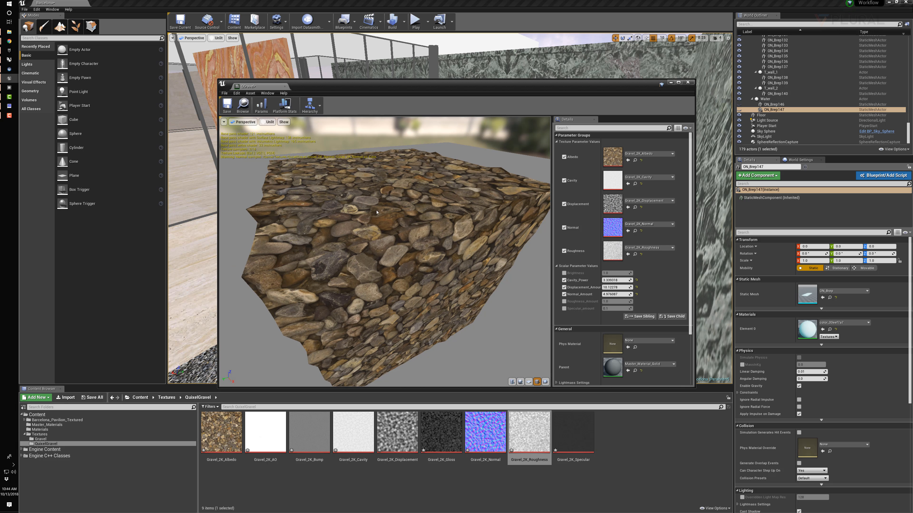
Set Displacement_Amount to 2.25 and override Roughness_Amount with about 1.83
{"action": "left_click_drag", "start_coordinate": [614, 287], "coordinate": [607, 286]}
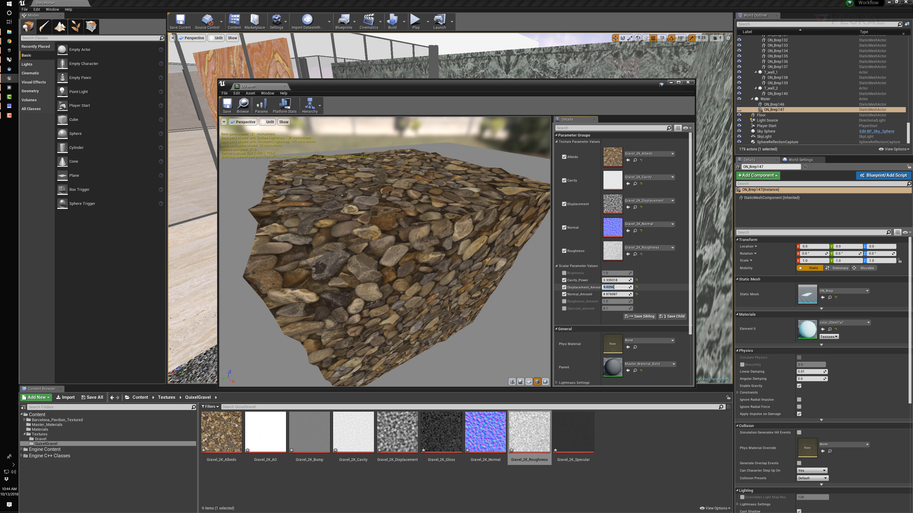
{"action": "type", "text": ".25"}
{"action": "key", "text": "Return"}
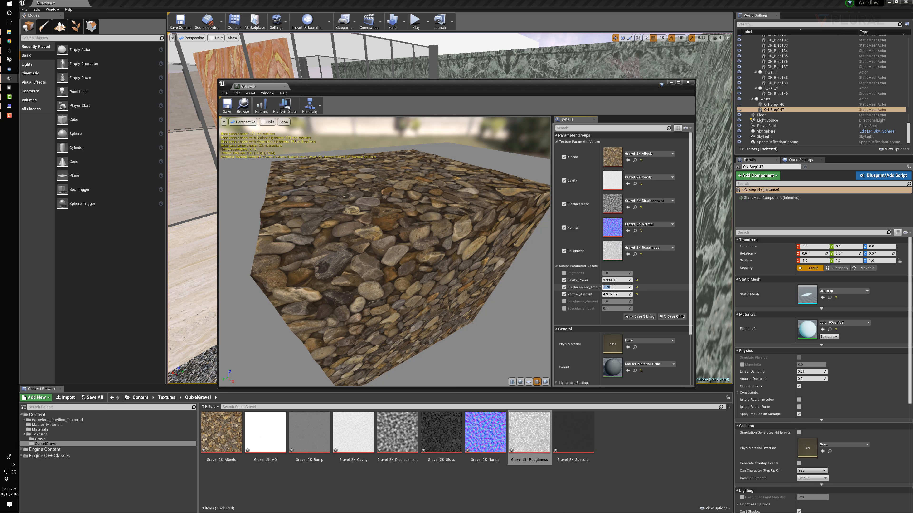
{"action": "left_click", "coordinate": [564, 301]}
{"action": "left_click_drag", "start_coordinate": [613, 301], "coordinate": [619, 301]}
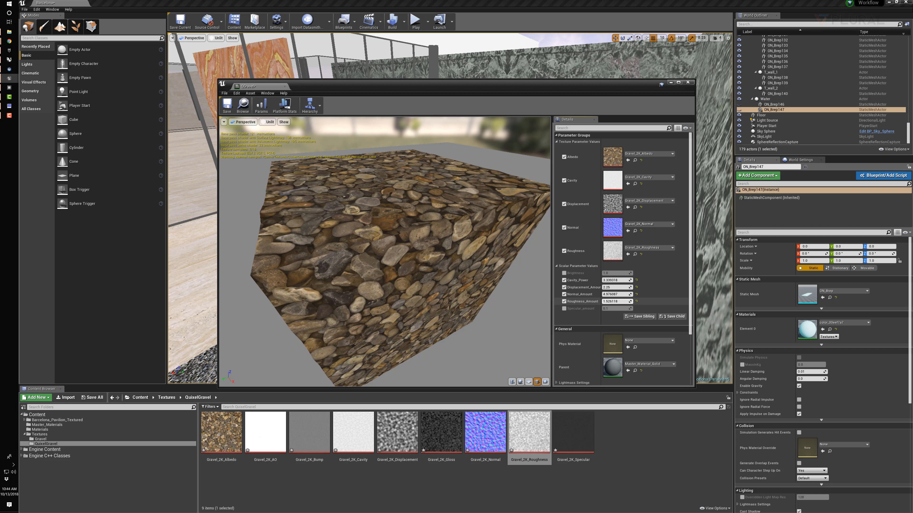
Check the whole preview cube, save the QGravel material instance and close its editor
{"action": "left_click_drag", "start_coordinate": [403, 258], "coordinate": [442, 244]}
{"action": "scroll", "coordinate": [413, 252], "scroll_direction": "down", "scroll_amount": 3}
{"action": "left_click", "coordinate": [227, 105]}
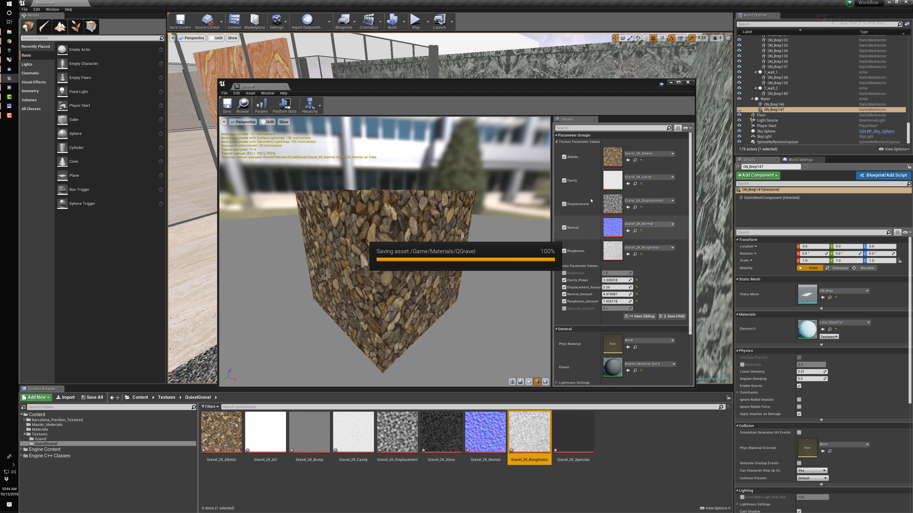
{"action": "left_click", "coordinate": [285, 87]}
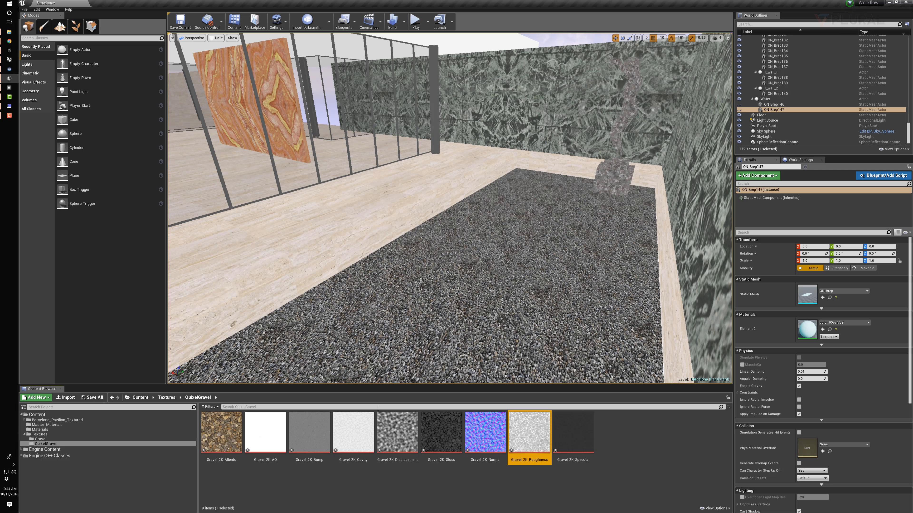
Apply QGravel from the Materials folder to the pool base and view the stones up close
{"action": "left_click", "coordinate": [478, 489]}
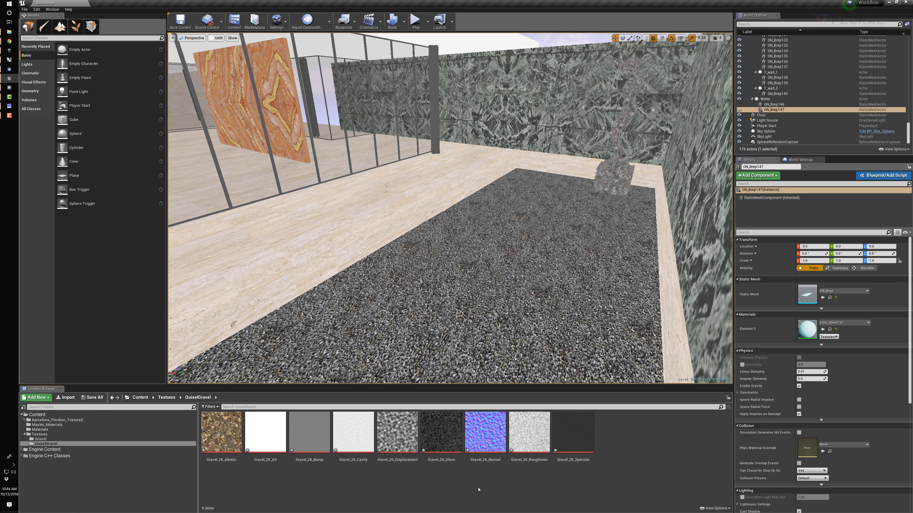
{"action": "left_click", "coordinate": [40, 429]}
{"action": "left_click_drag", "start_coordinate": [263, 446], "coordinate": [517, 307]}
{"action": "right_click_drag", "start_coordinate": [517, 307], "coordinate": [587, 207]}
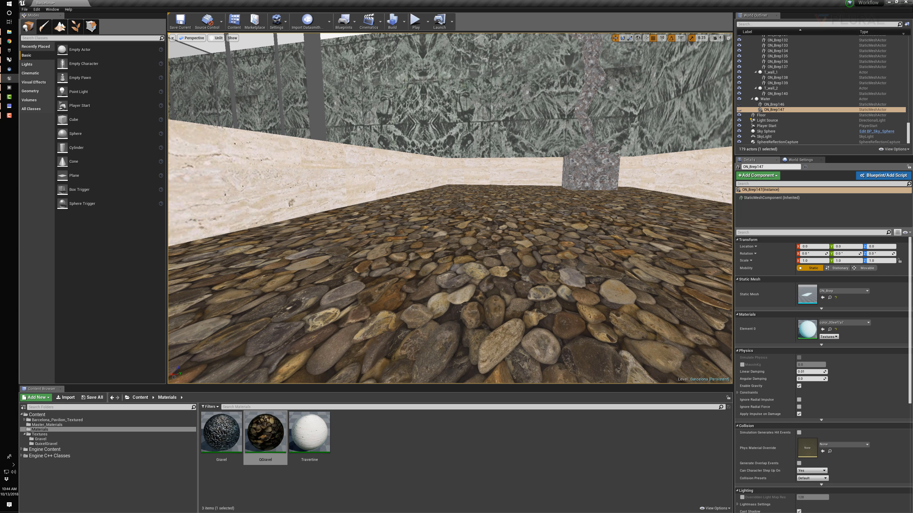
Select the gravel pool base in the level and examine its displaced mesh in Wireframe view mode
{"action": "left_click", "coordinate": [487, 248]}
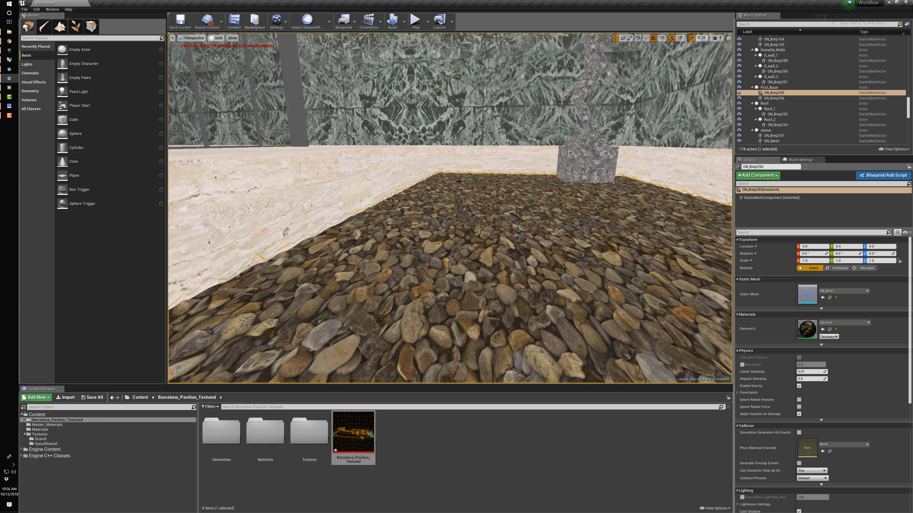
{"action": "left_click", "coordinate": [216, 38]}
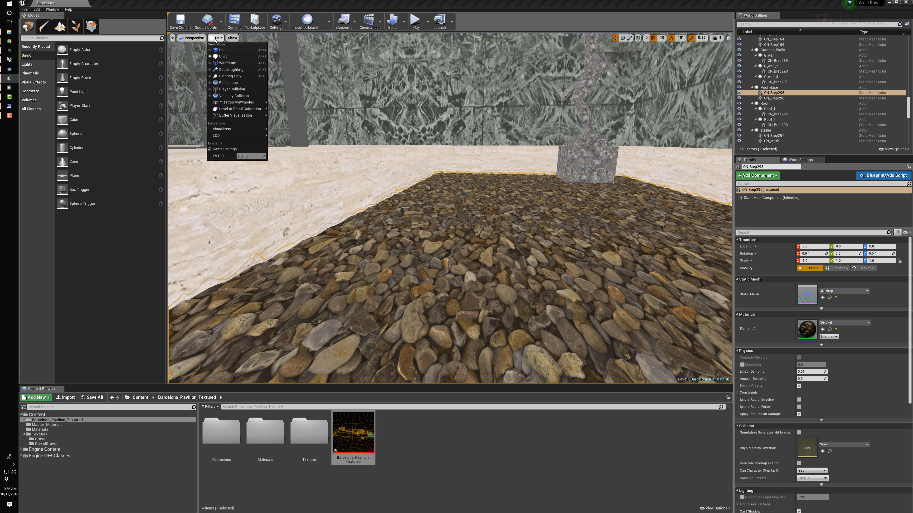
{"action": "left_click", "coordinate": [228, 63]}
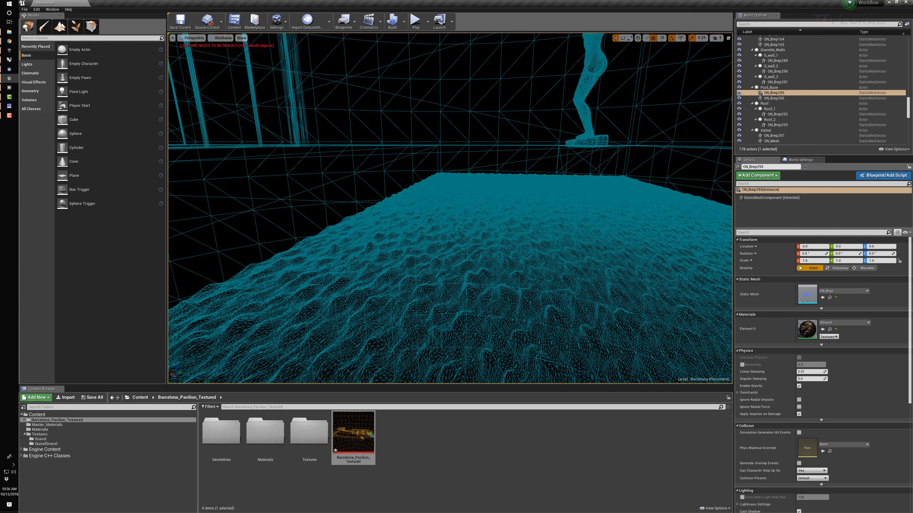
Switch to Rhinoceros, review the Rebuild point counts and degrees of the pool base surface, and cancel the command
{"action": "left_click", "coordinate": [9, 60]}
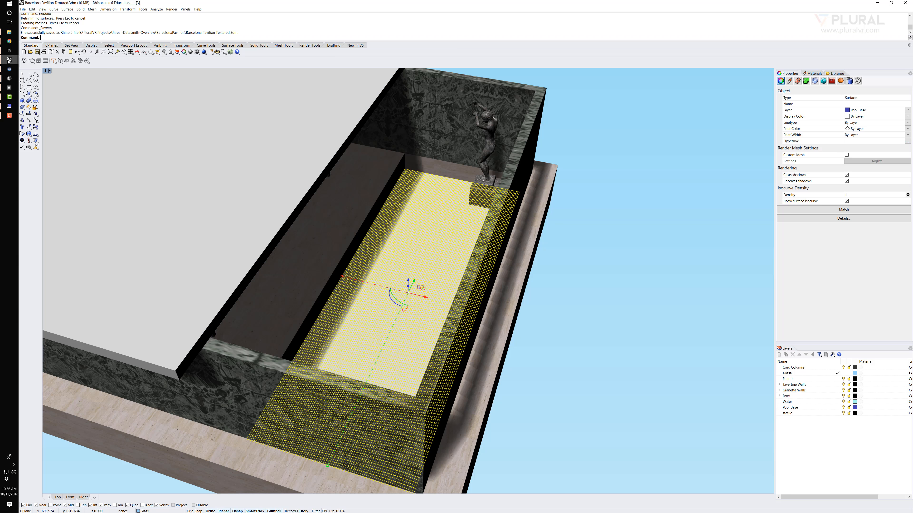
{"action": "left_click", "coordinate": [430, 230]}
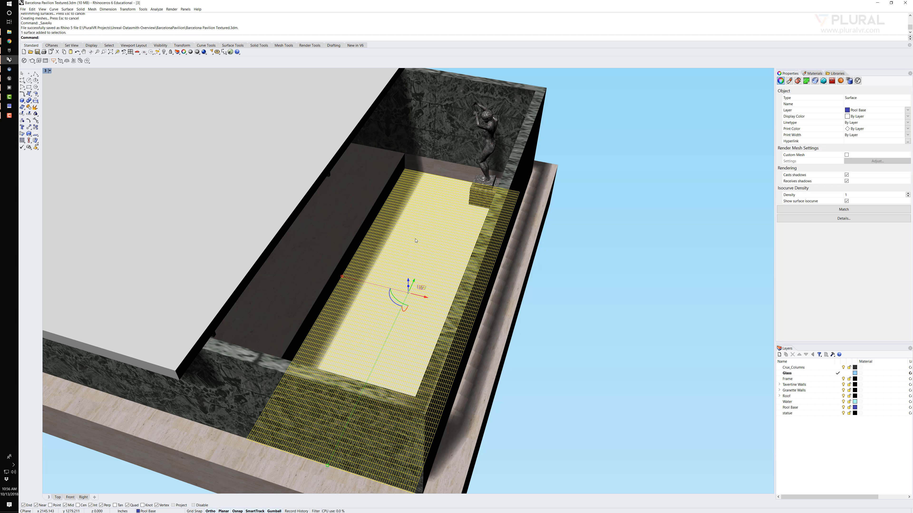
{"action": "type", "text": "Rebuild"}
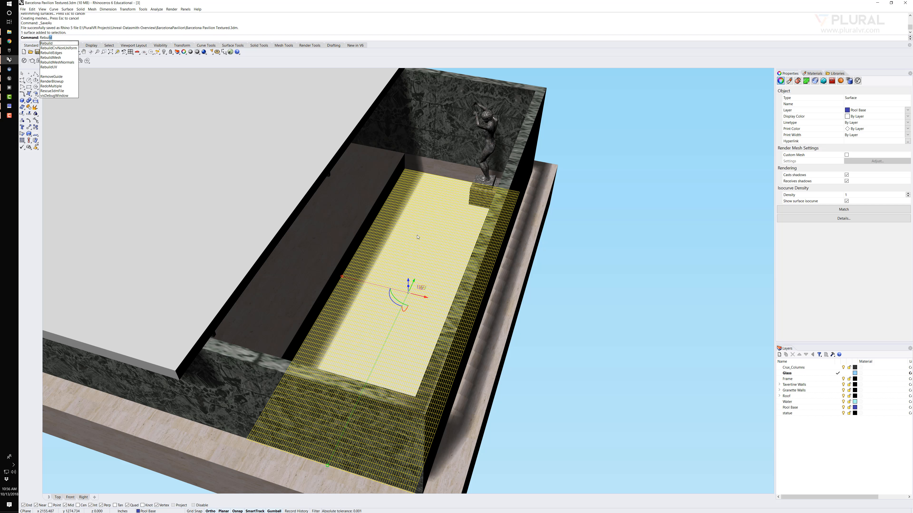
{"action": "key", "text": "Return"}
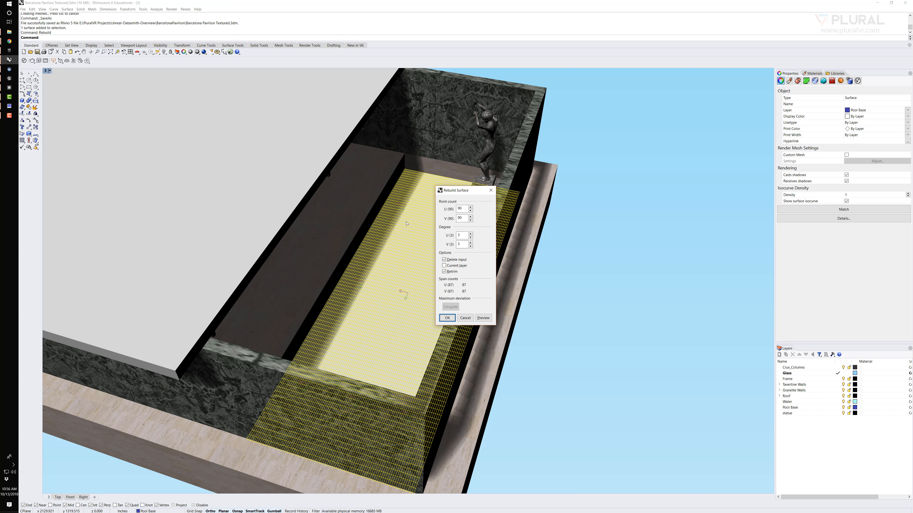
{"action": "left_click", "coordinate": [466, 318]}
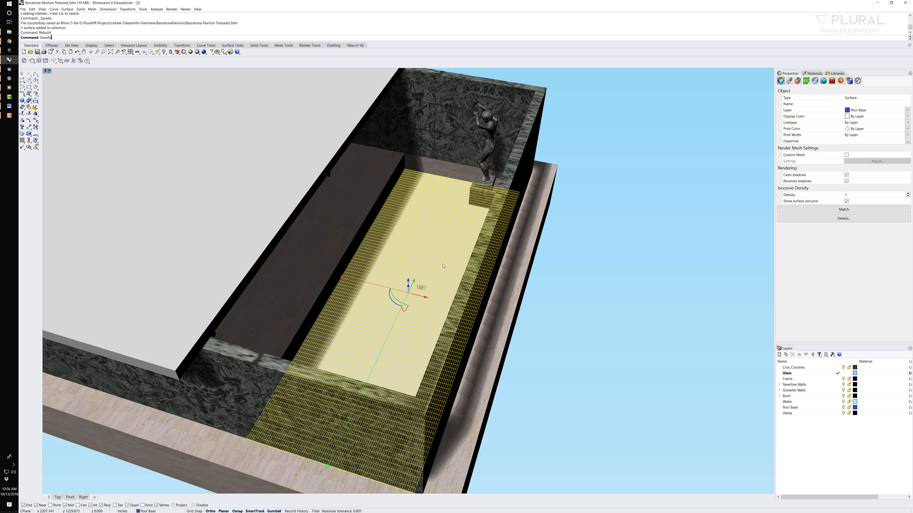
Review saving the pavilion as Rhino 5 3D Models under Barcelona Pavilion Textured.3dm, and cancel without overwriting the file
{"action": "key", "text": "Return"}
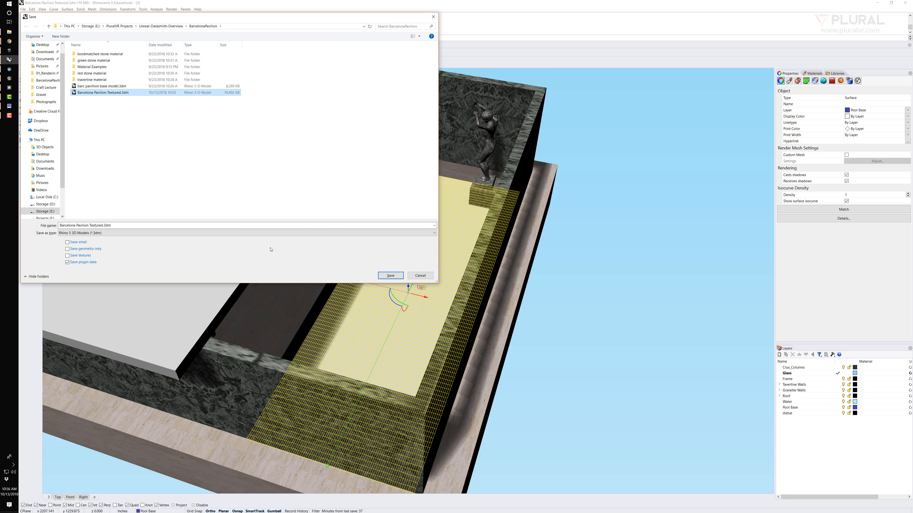
{"action": "left_click", "coordinate": [391, 275]}
{"action": "left_click", "coordinate": [473, 283]}
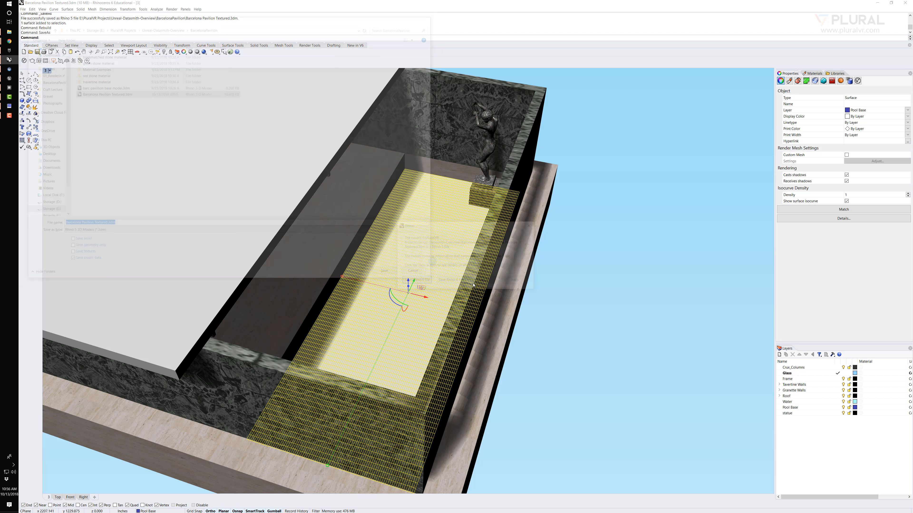
{"action": "left_click", "coordinate": [406, 284]}
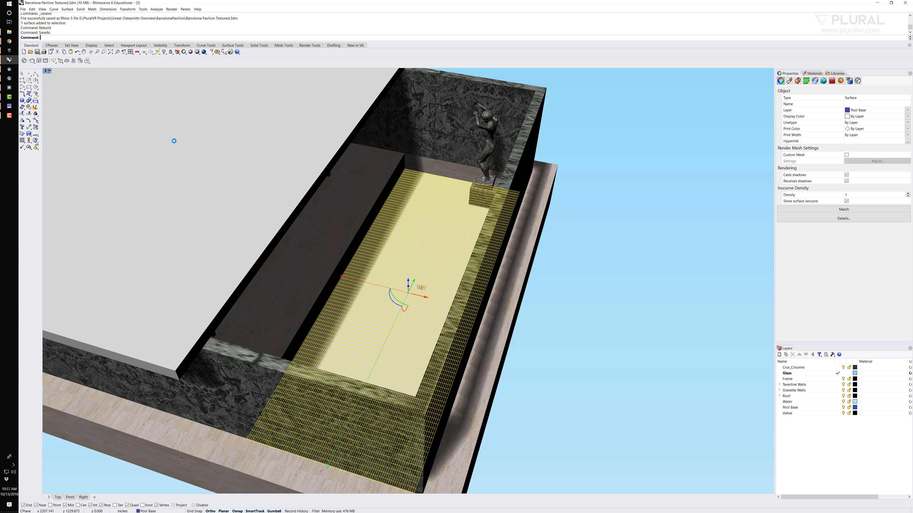
Switch to Unreal Editor and locate the Reimport command for the Barcelona_Pavilion_Textured scene asset
{"action": "left_click", "coordinate": [9, 78]}
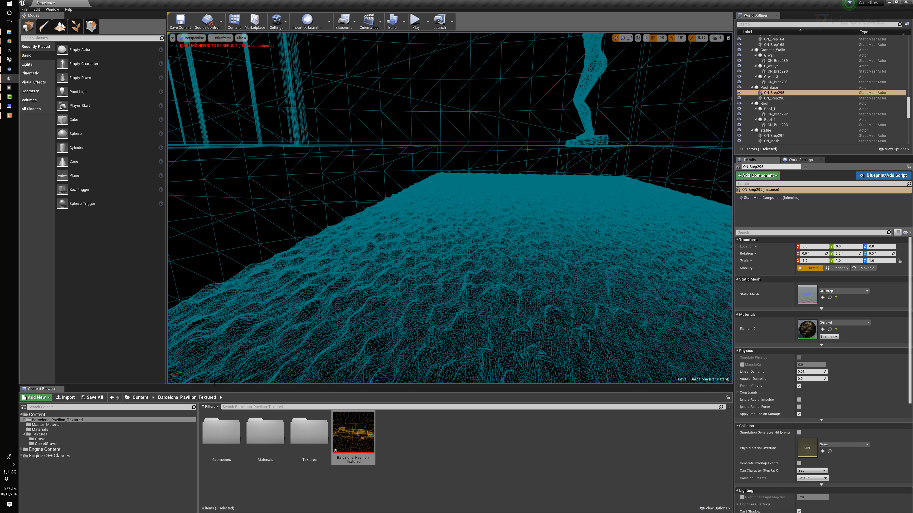
{"action": "right_click", "coordinate": [350, 434]}
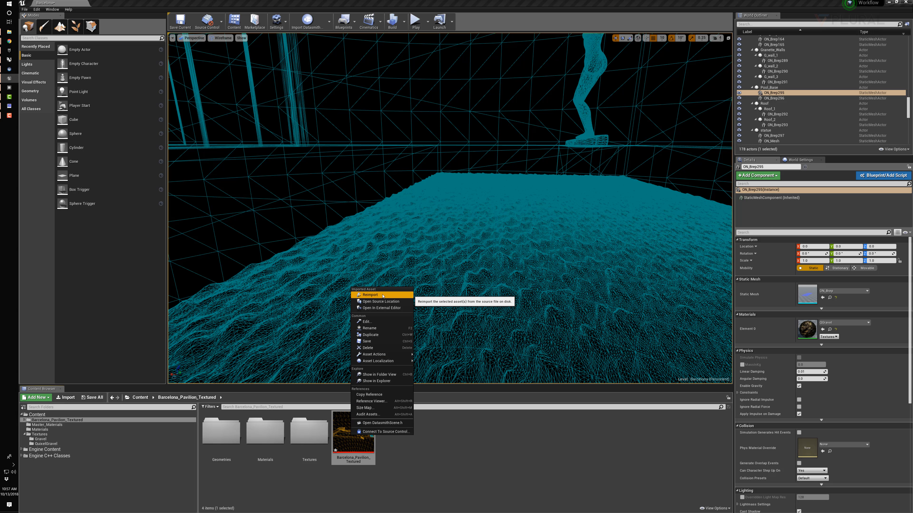
{"action": "left_click", "coordinate": [383, 295]}
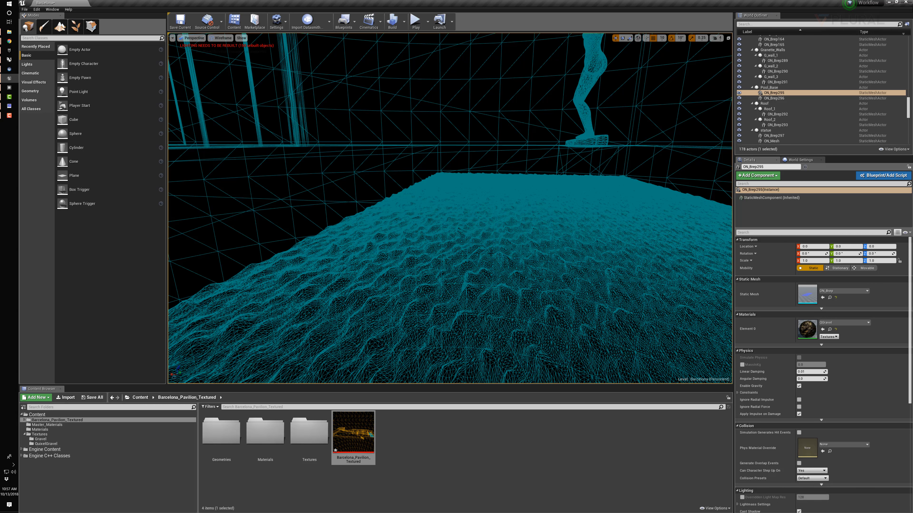
{"action": "left_click", "coordinate": [517, 429]}
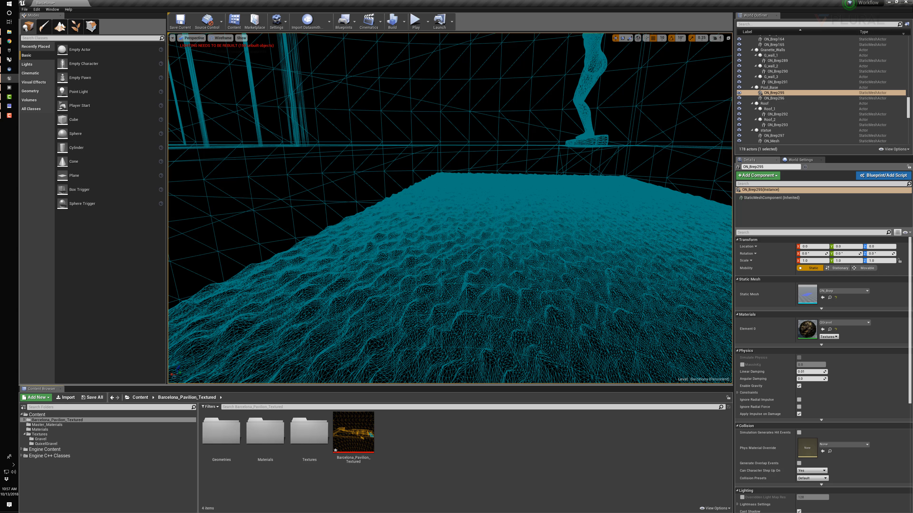
Open Master_Material_Solid from the pool base's QGravel instance and examine its TessellationAmount parameter with a Wireframe preview
{"action": "double_click", "coordinate": [806, 330]}
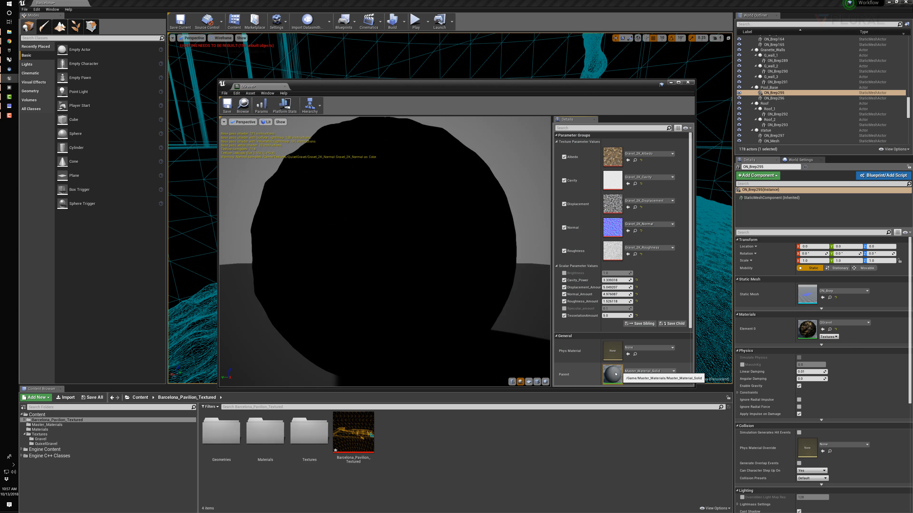
{"action": "double_click", "coordinate": [613, 374]}
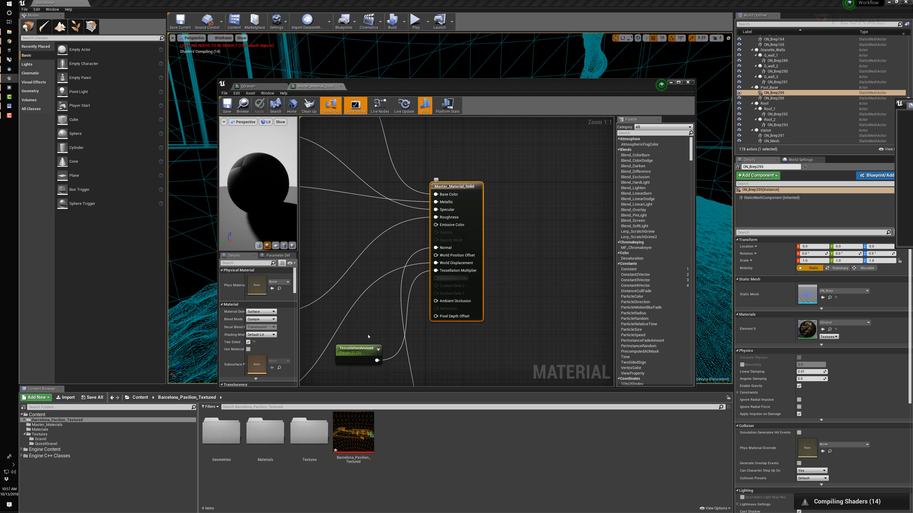
{"action": "left_click", "coordinate": [363, 349]}
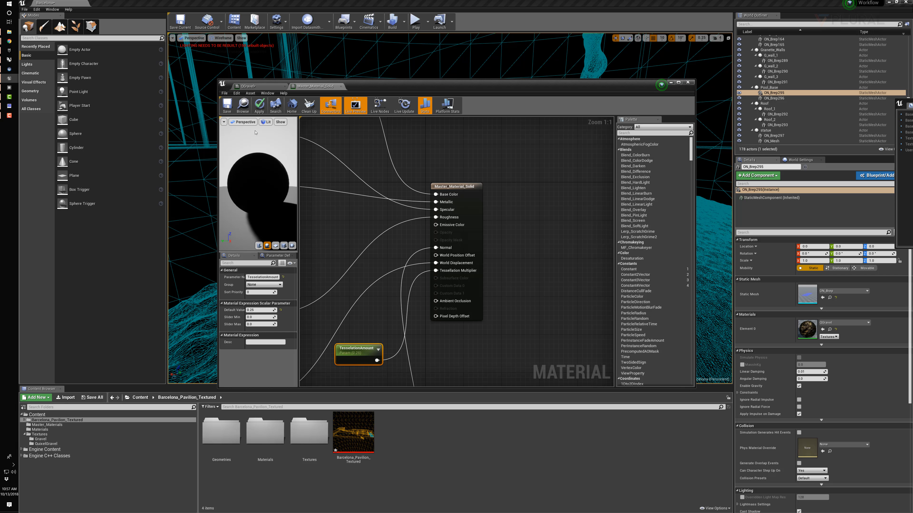
{"action": "left_click", "coordinate": [267, 122]}
{"action": "left_click", "coordinate": [277, 146]}
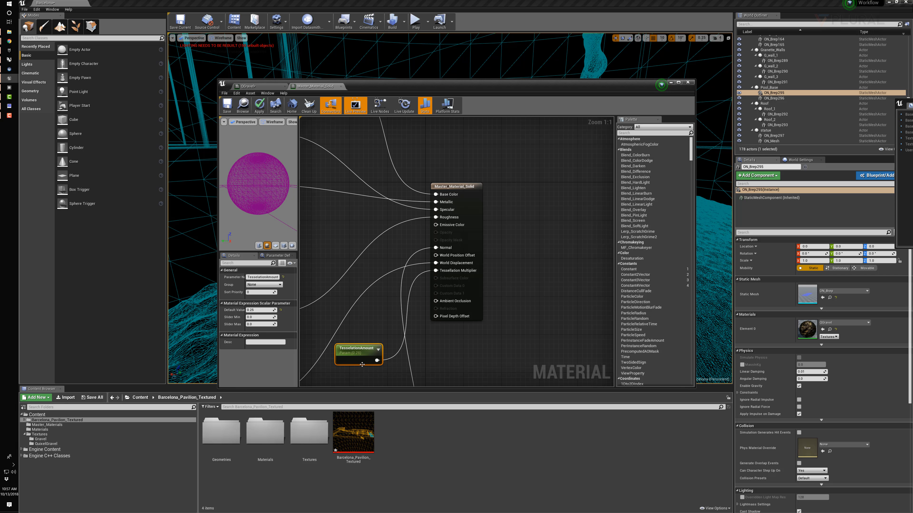
Try TessellationAmount default values such as 0.1 and 5 on the preview sphere, and close Master_Material_Solid without applying the changes
{"action": "left_click", "coordinate": [258, 310]}
{"action": "type", "text": ".1"}
{"action": "key", "text": "Return"}
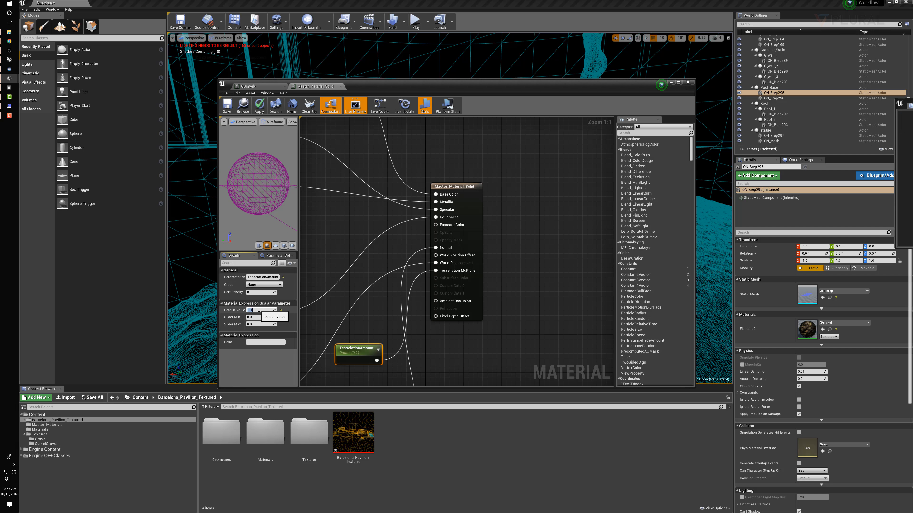
{"action": "type", "text": "5"}
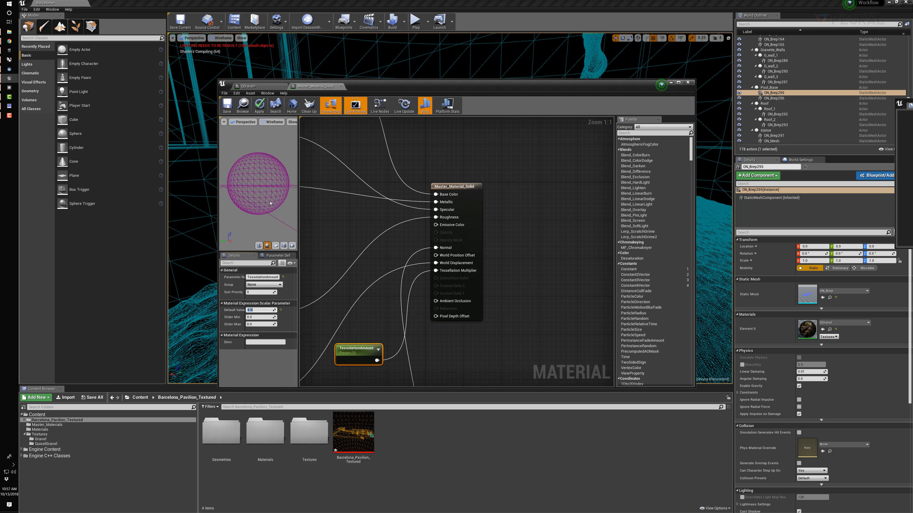
{"action": "key", "text": "Return"}
{"action": "left_click", "coordinate": [259, 309]}
{"action": "left_click_drag", "start_coordinate": [279, 205], "coordinate": [259, 186]}
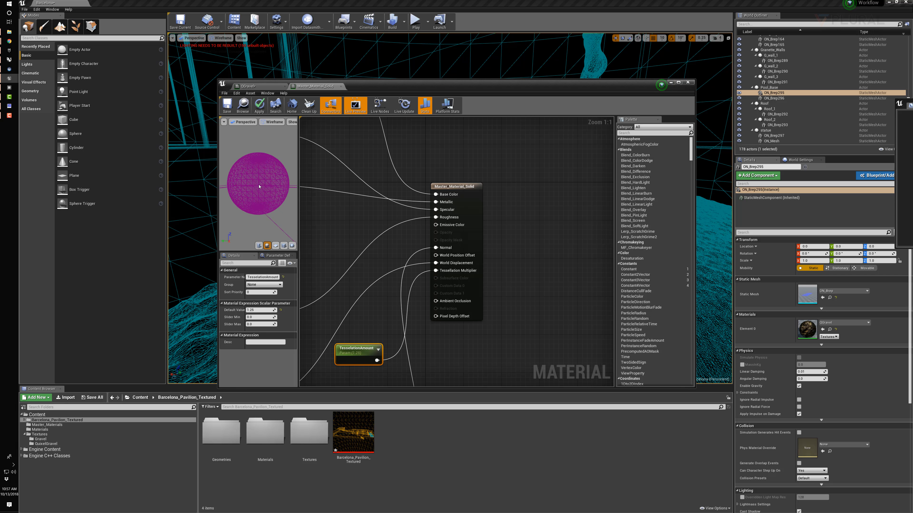
{"action": "left_click", "coordinate": [341, 86]}
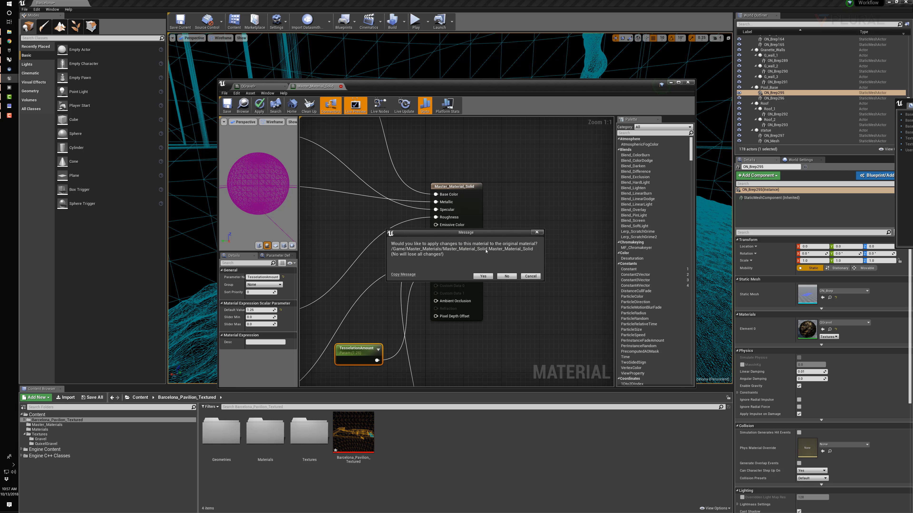
{"action": "left_click", "coordinate": [507, 277]}
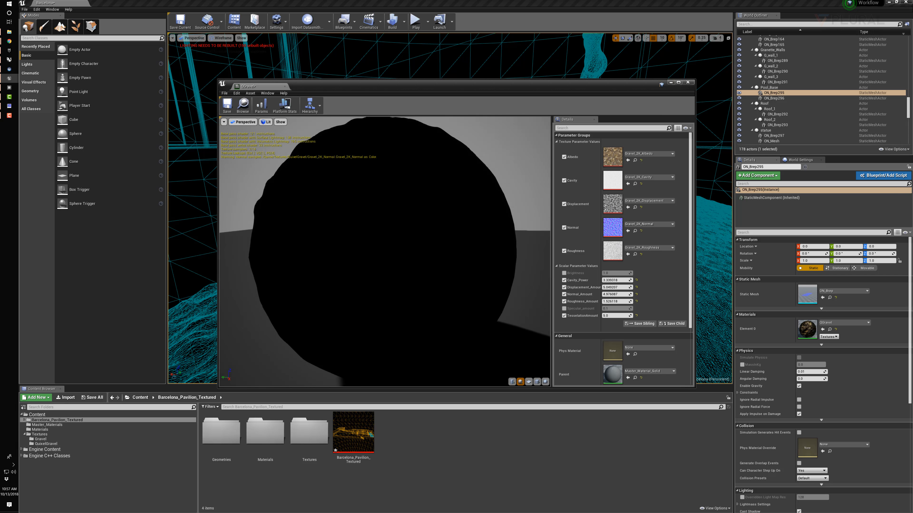
Inspect the QGravel displacement on an Unlit preview cube and close the material instance editor
{"action": "left_click", "coordinate": [266, 121]}
{"action": "left_click", "coordinate": [276, 134]}
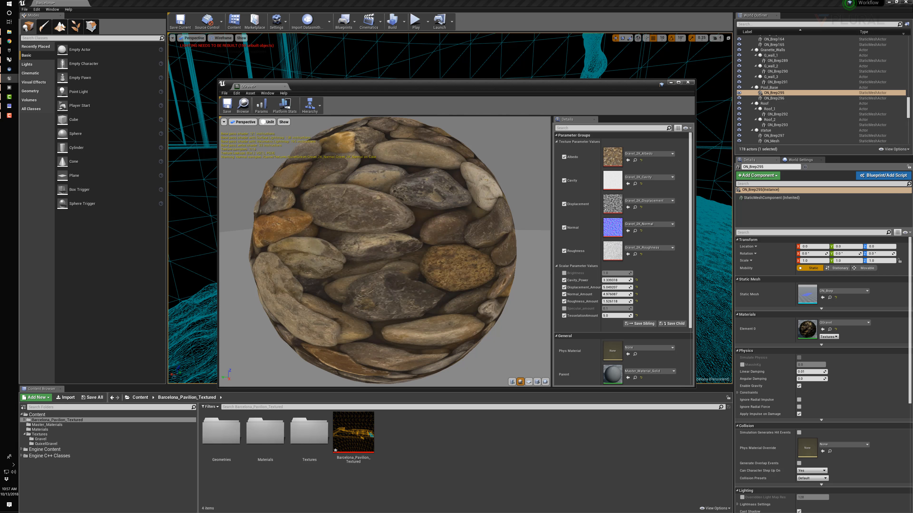
{"action": "left_click", "coordinate": [538, 381]}
{"action": "left_click_drag", "start_coordinate": [478, 280], "coordinate": [397, 333]}
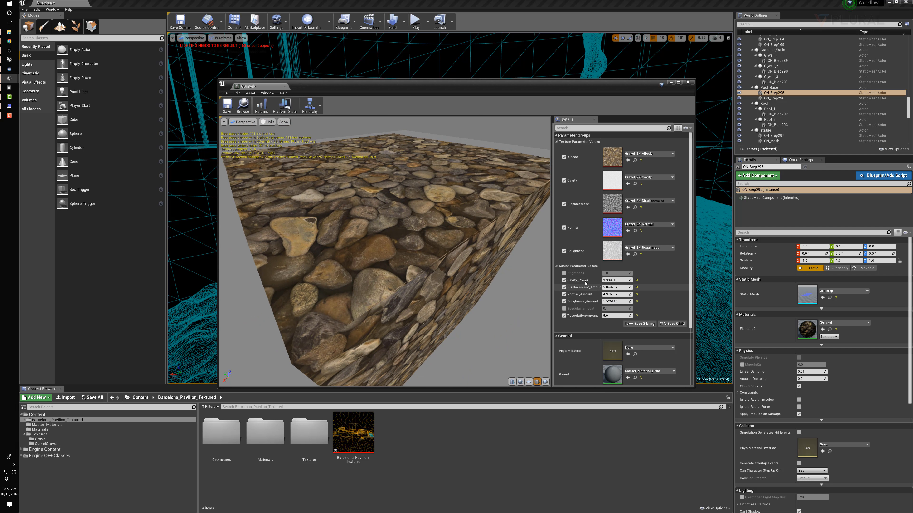
{"action": "left_click", "coordinate": [689, 83]}
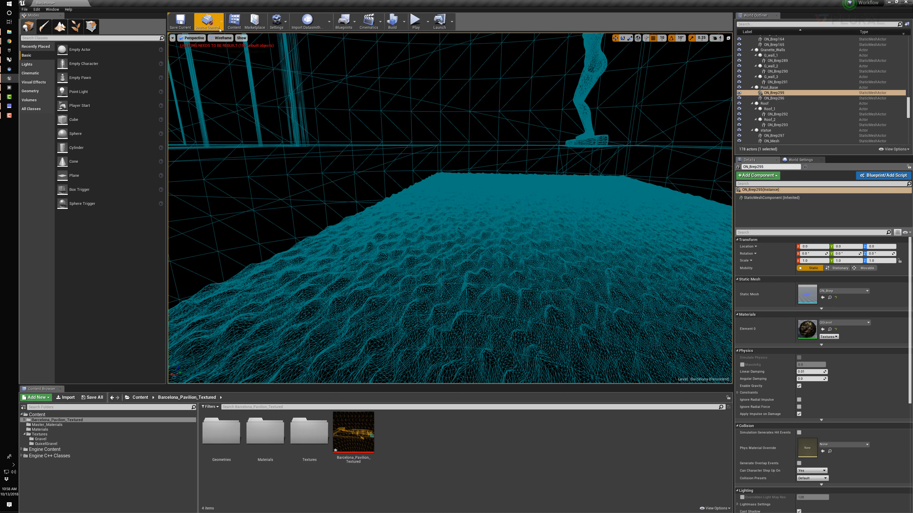
Set the level viewport to Unlit and examine the displaced stones of the pool base up close
{"action": "left_click", "coordinate": [221, 38]}
{"action": "left_click", "coordinate": [231, 58]}
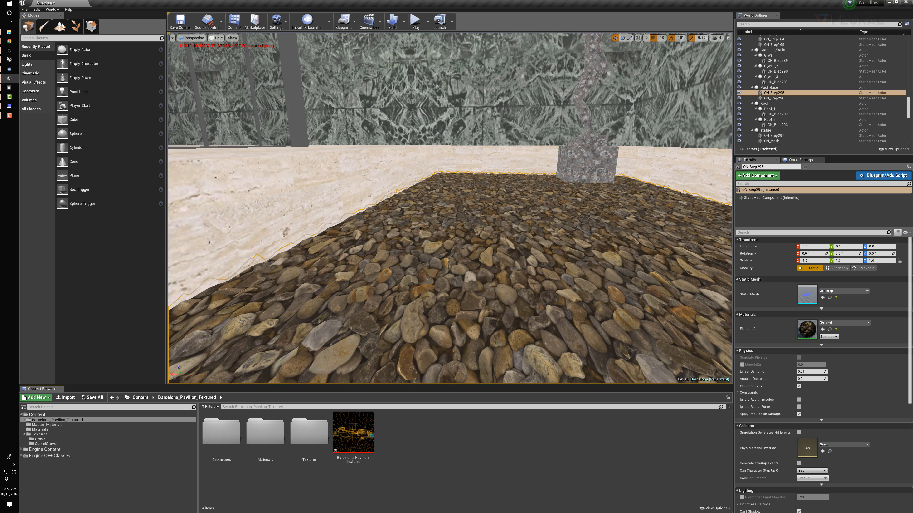
{"action": "right_click_drag", "start_coordinate": [451, 201], "coordinate": [410, 219]}
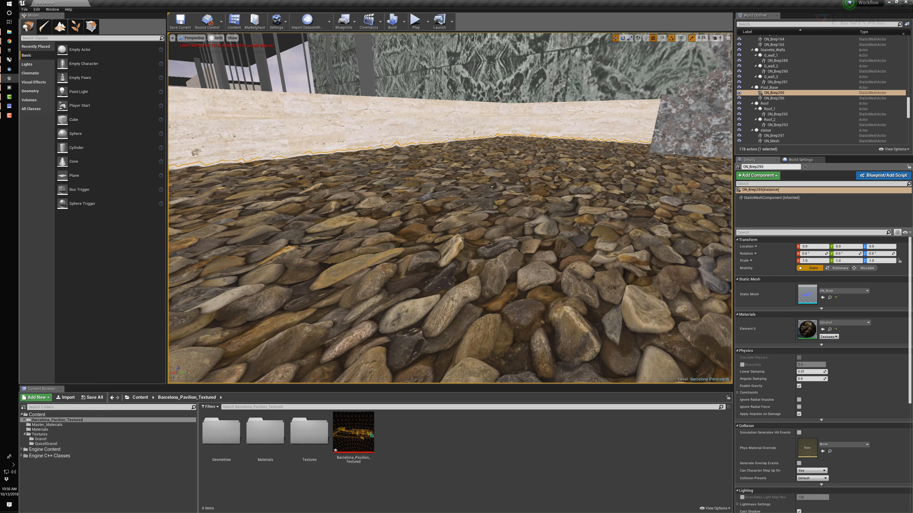
Open QGravel beside the level viewport with an Unlit preview, set Displacement_Amount to about 5.3, and close the editor
{"action": "double_click", "coordinate": [810, 329]}
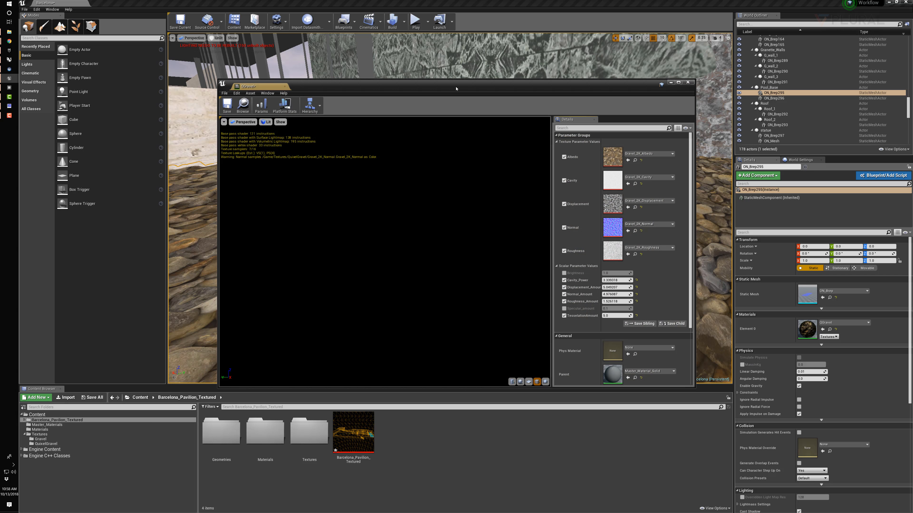
{"action": "left_click_drag", "start_coordinate": [465, 87], "coordinate": [644, 103]}
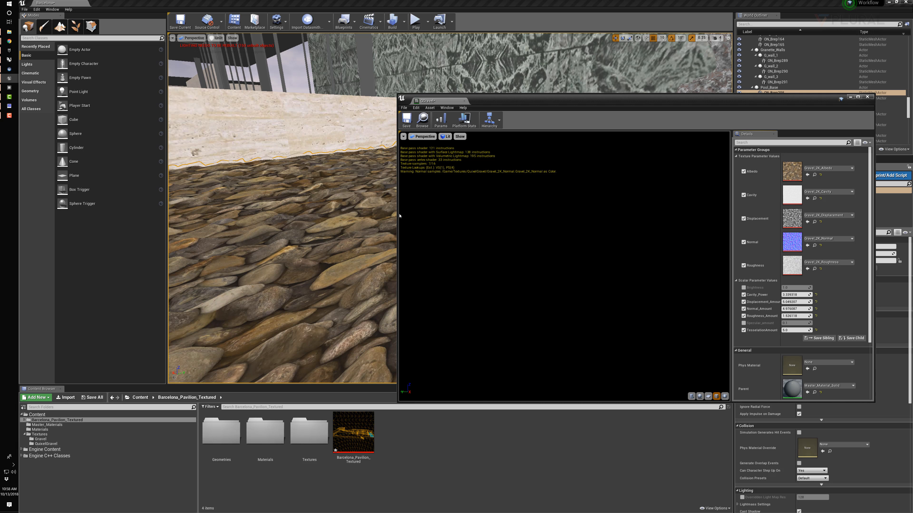
{"action": "left_click_drag", "start_coordinate": [399, 218], "coordinate": [571, 217]}
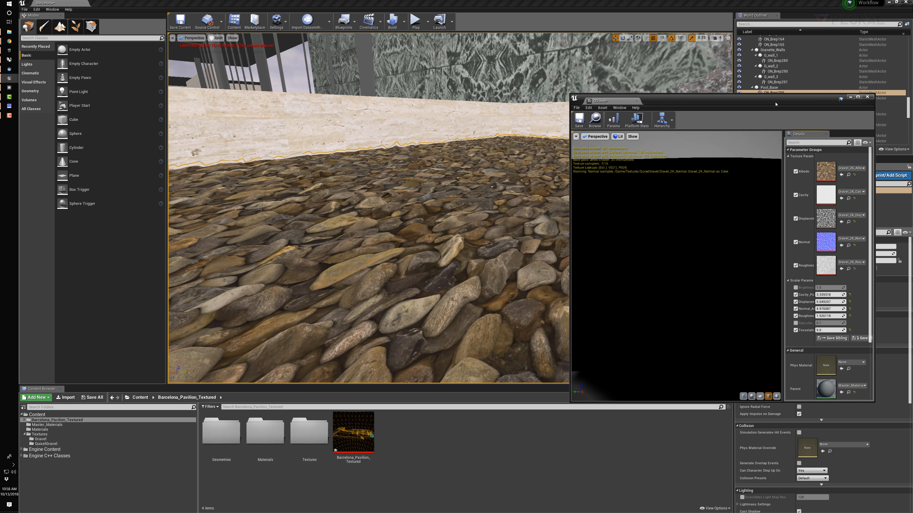
{"action": "left_click_drag", "start_coordinate": [717, 102], "coordinate": [667, 100]}
{"action": "left_click", "coordinate": [568, 134]}
{"action": "left_click", "coordinate": [574, 151]}
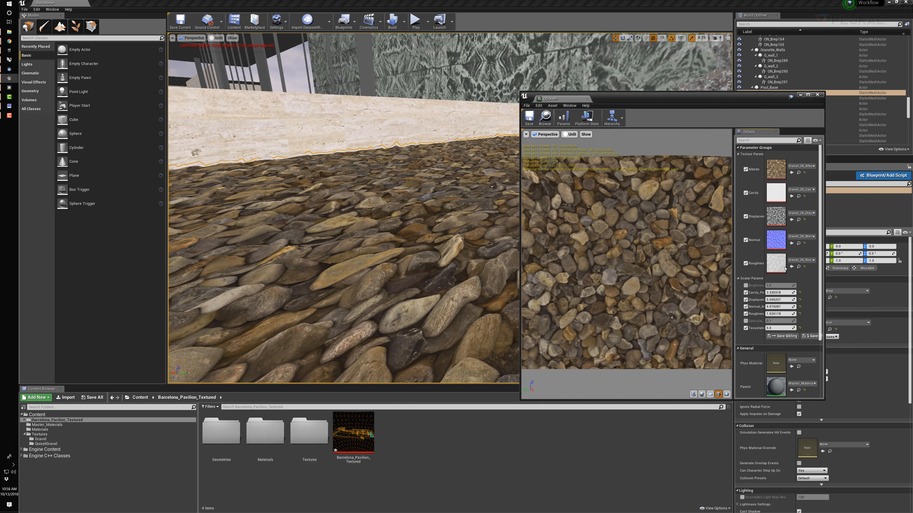
{"action": "mouse_move", "coordinate": [775, 299]}
{"action": "left_mouse_down"}
{"action": "mouse_move", "coordinate": [806, 300]}
{"action": "mouse_move", "coordinate": [776, 299]}
{"action": "left_mouse_up"}
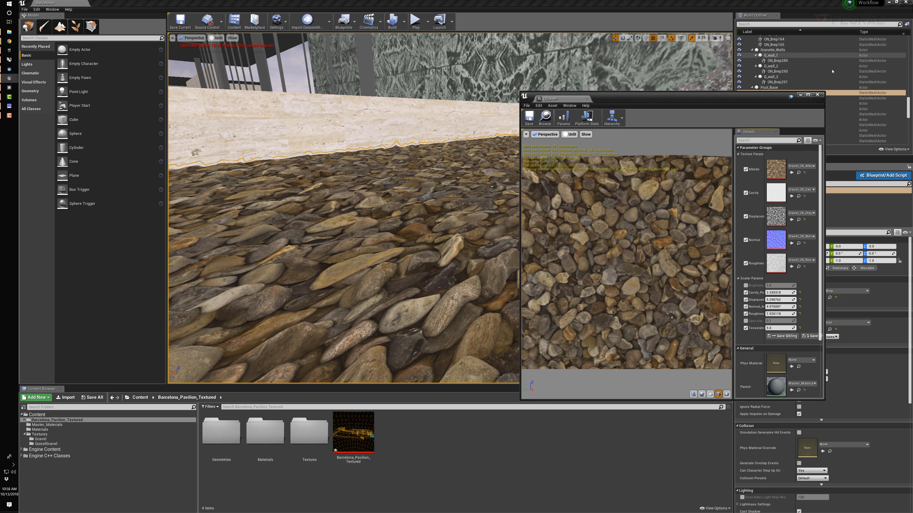
{"action": "left_click", "coordinate": [818, 95]}
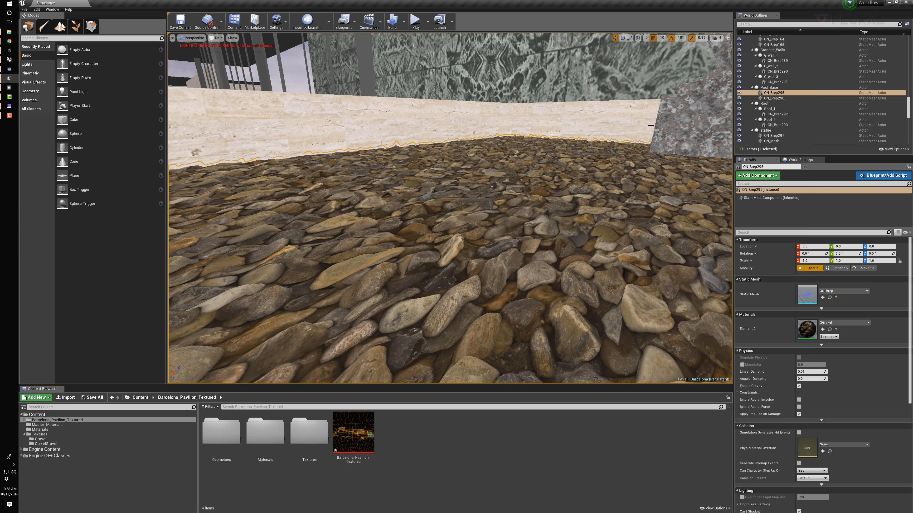
Select the base of the larger outdoor pool, which uses the Gravel material, in the level
{"action": "mouse_move", "coordinate": [536, 182]}
{"action": "right_mouse_down"}
{"action": "mouse_move", "coordinate": [423, 147]}
{"action": "mouse_move", "coordinate": [503, 148]}
{"action": "mouse_move", "coordinate": [528, 180]}
{"action": "right_mouse_up"}
{"action": "left_click", "coordinate": [399, 249]}
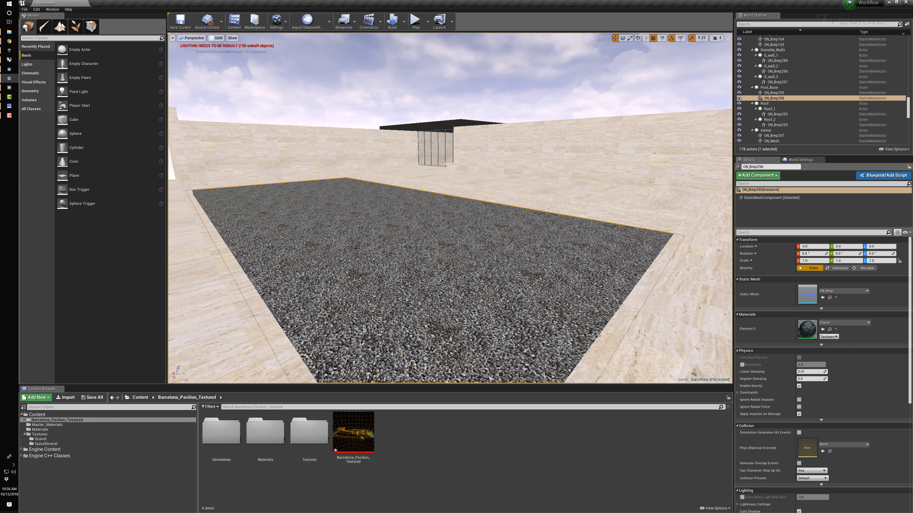